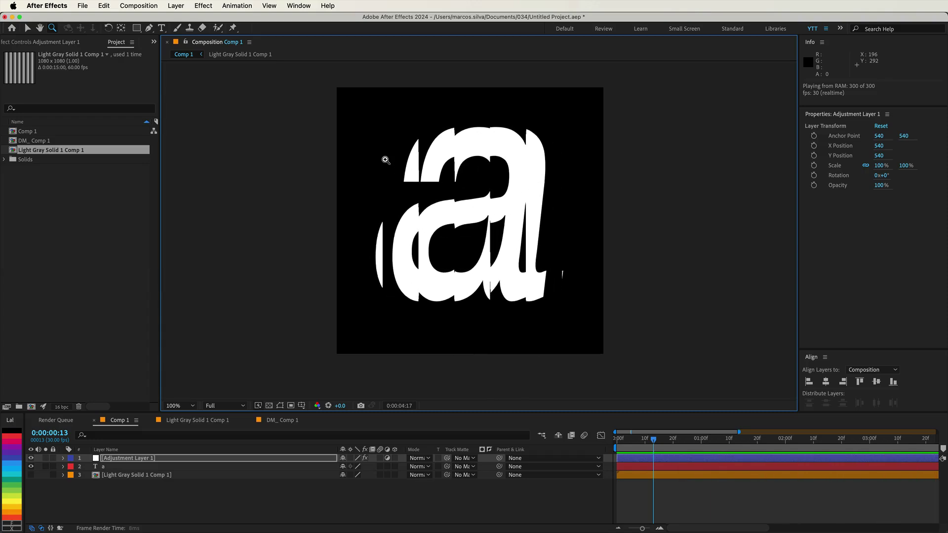
- Preview the finished letter animation in Comp 1
key("alt")
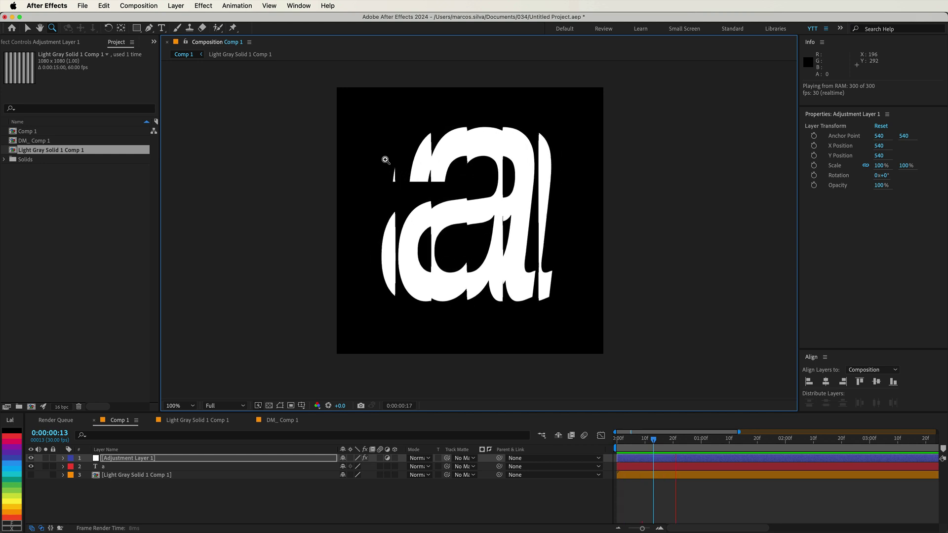
key("space")
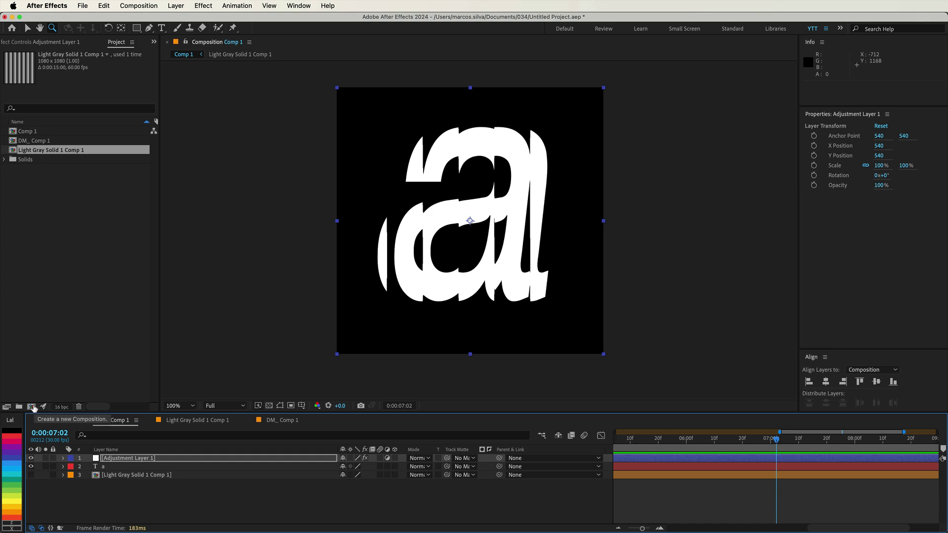
- Create a 1080 x 1080 px composition named KineticType at 30 fps with a 10-second duration and black background
left_click(32, 406)
type("Kine")
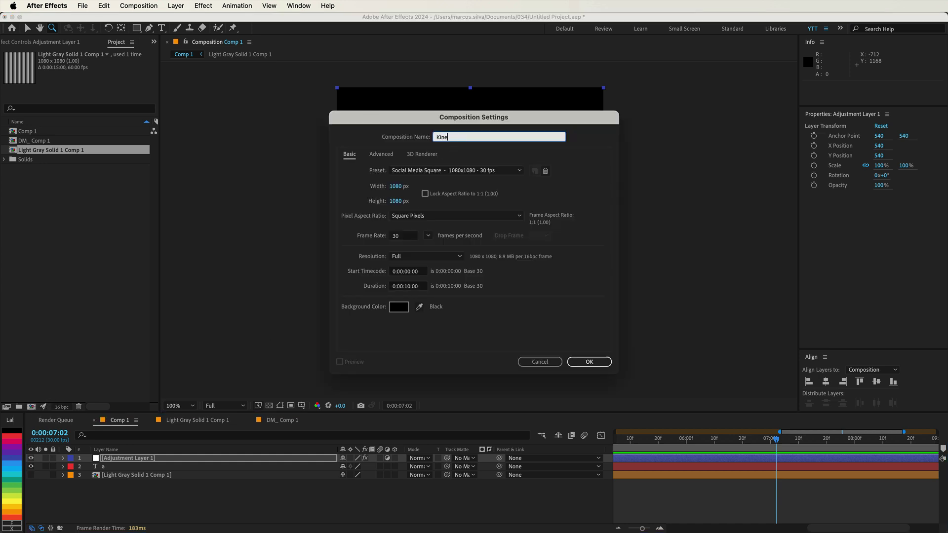
type("ticType")
key("Tab")
key("Tab")
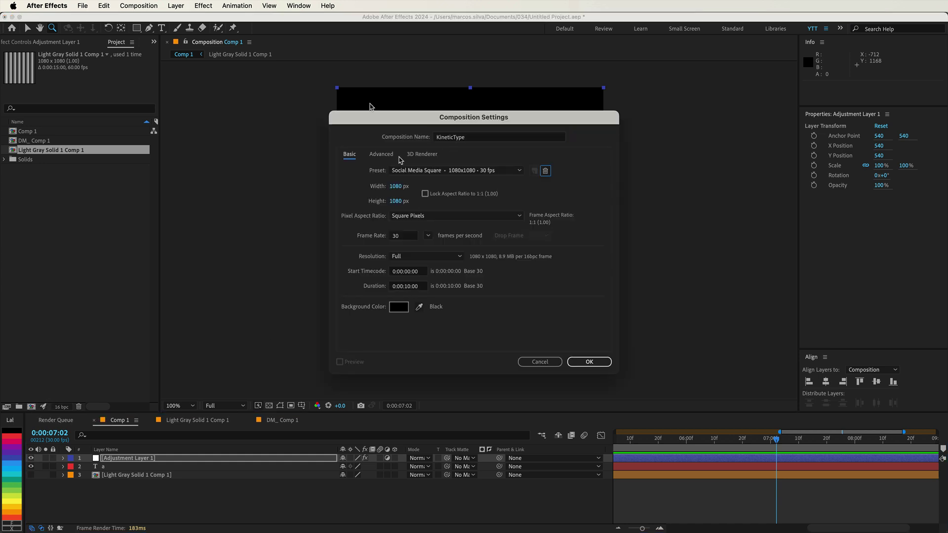
left_click(396, 186)
left_click(398, 201)
left_click(414, 237)
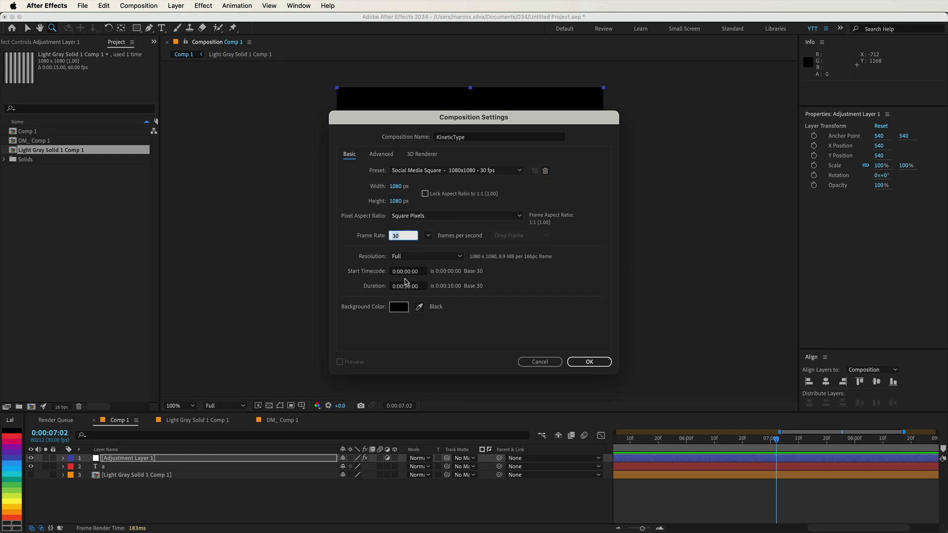
left_click(401, 288)
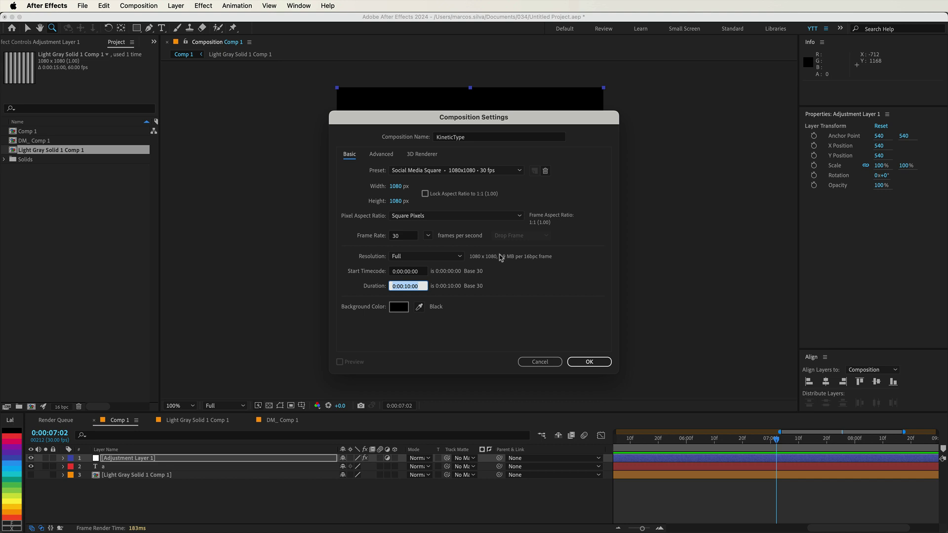
left_click(593, 362)
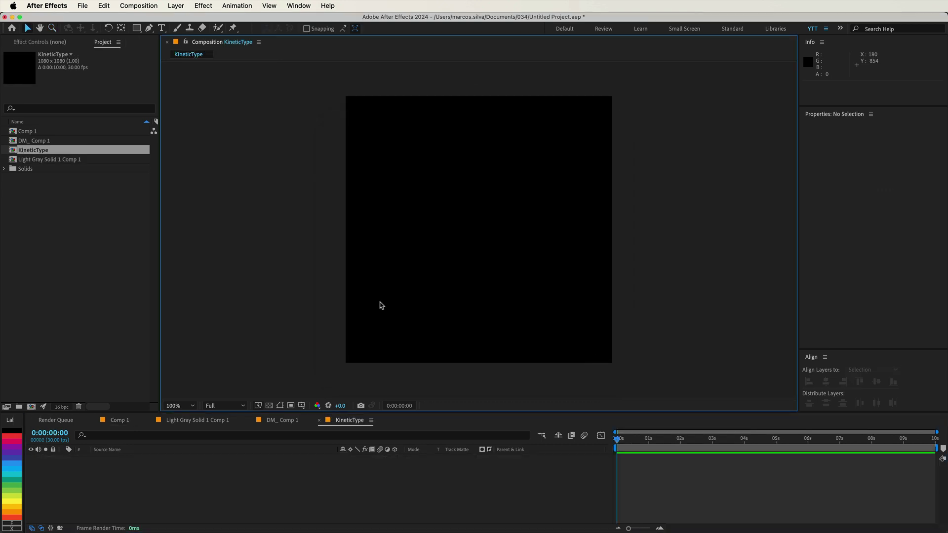
- Add a text layer with the lowercase letter "a" near the middle of the KineticType composition
left_click(161, 28)
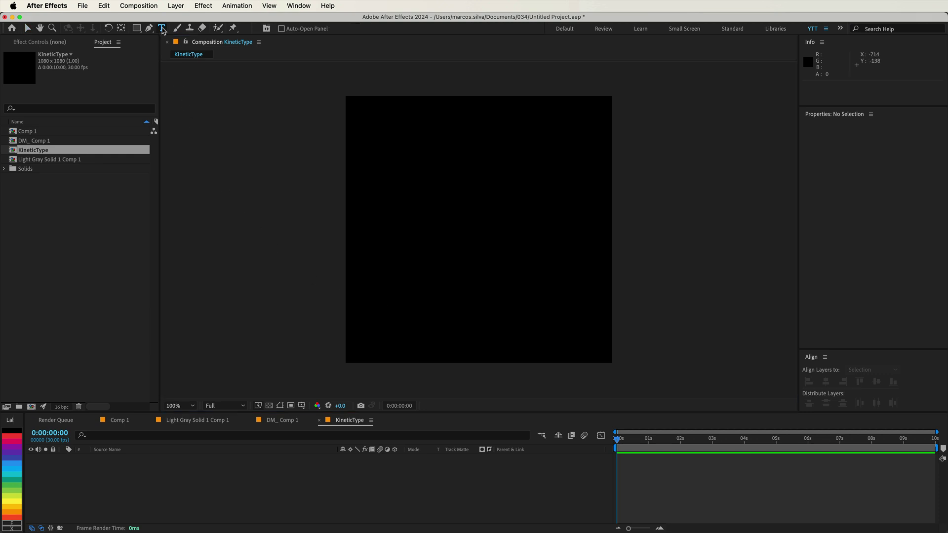
left_click(452, 240)
type("a")
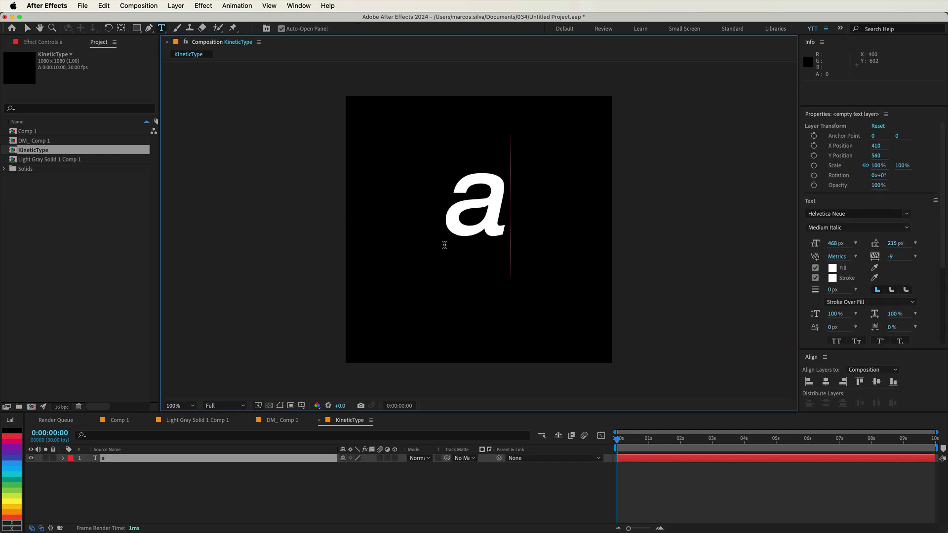
key("Escape")
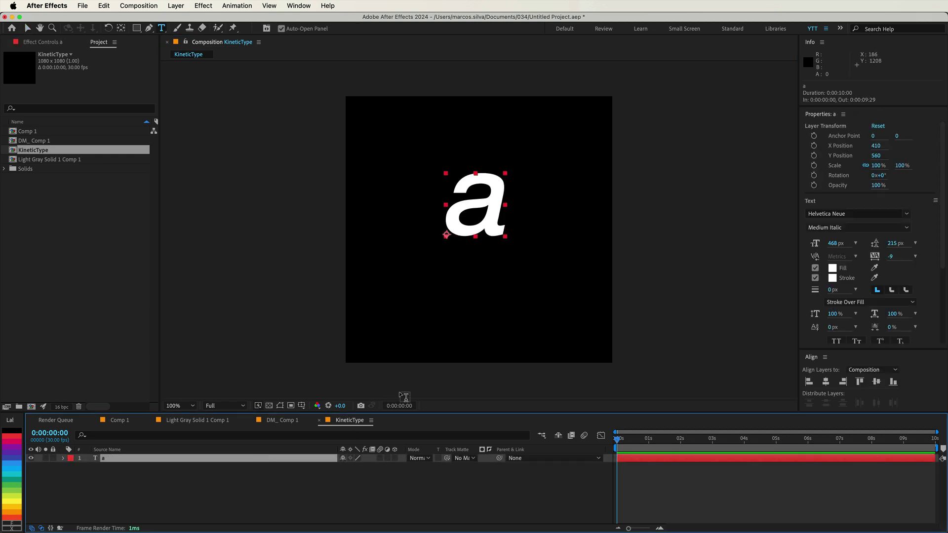
- Enlarge the letter "a" to a font size of 1125 px and reposition it to about X 270, Y 824
left_click_drag(833, 243, 899, 231)
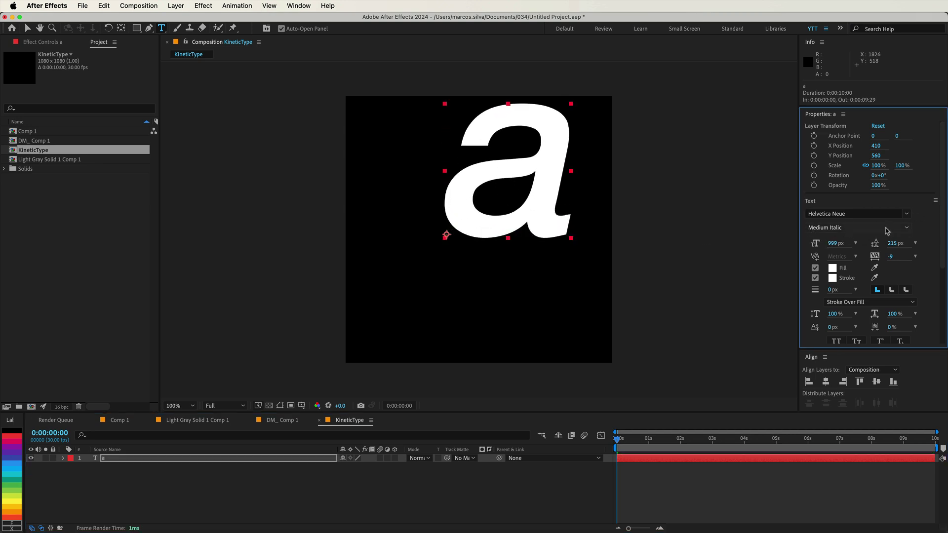
key("v")
left_click_drag(544, 205, 533, 228)
left_click_drag(832, 243, 854, 242)
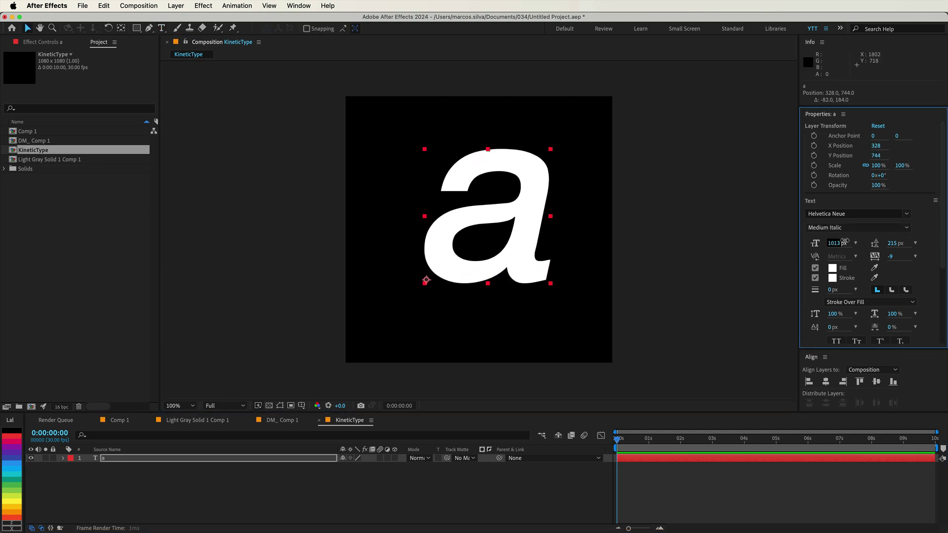
left_click_drag(546, 228, 530, 253)
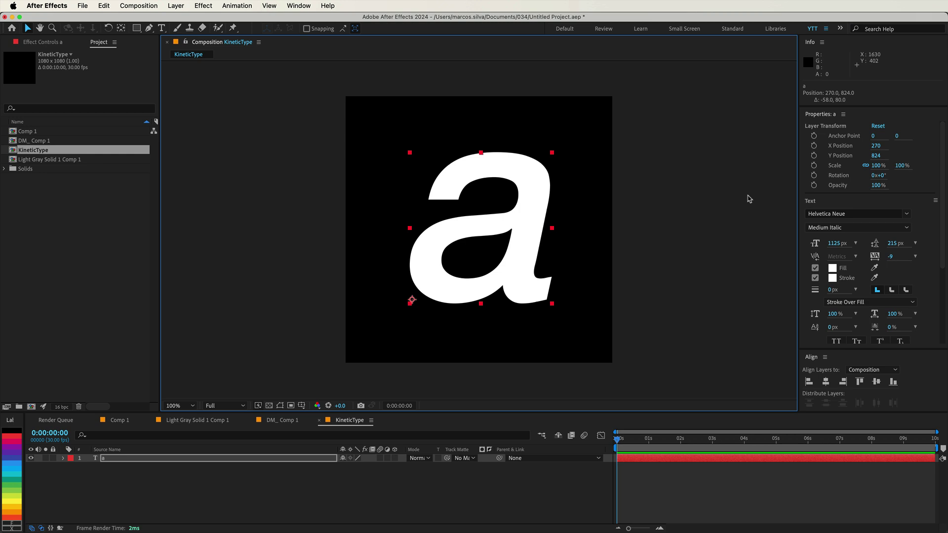
- Center the letter's anchor point on its shape and align the layer horizontally and vertically to the composition center
double_click(121, 28)
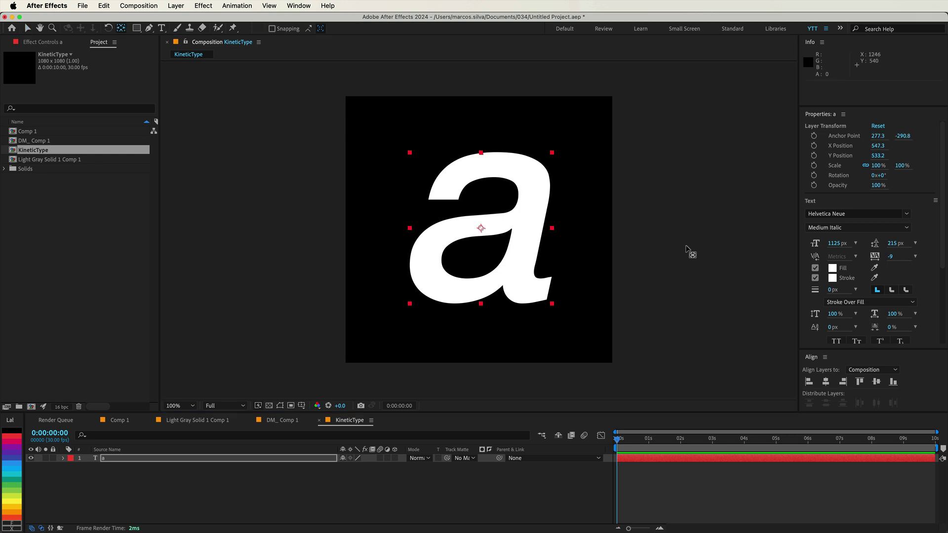
left_click(826, 381)
left_click(875, 381)
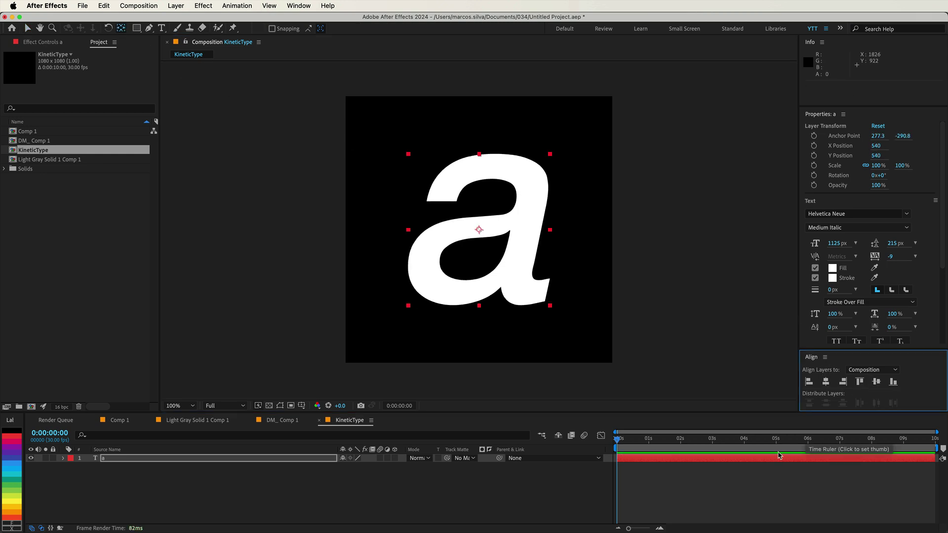
left_click(771, 472)
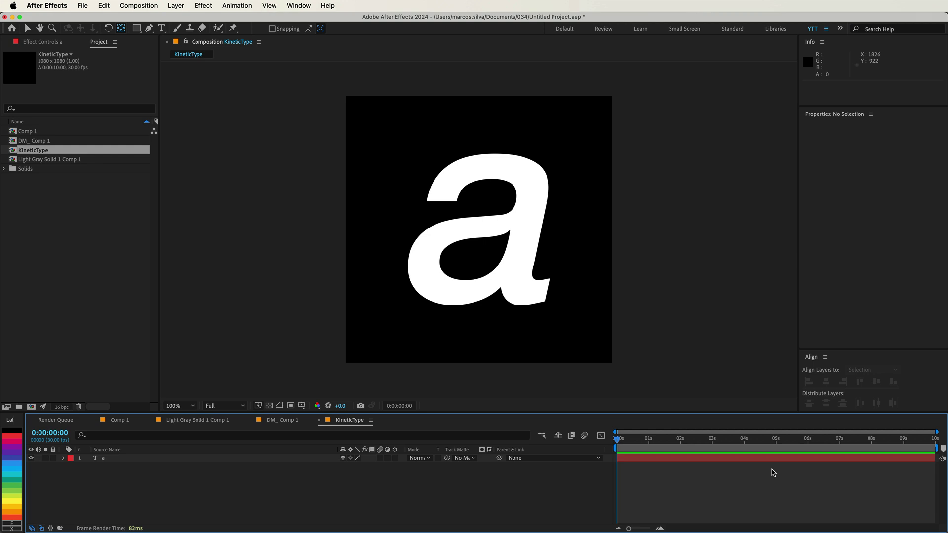
key("v")
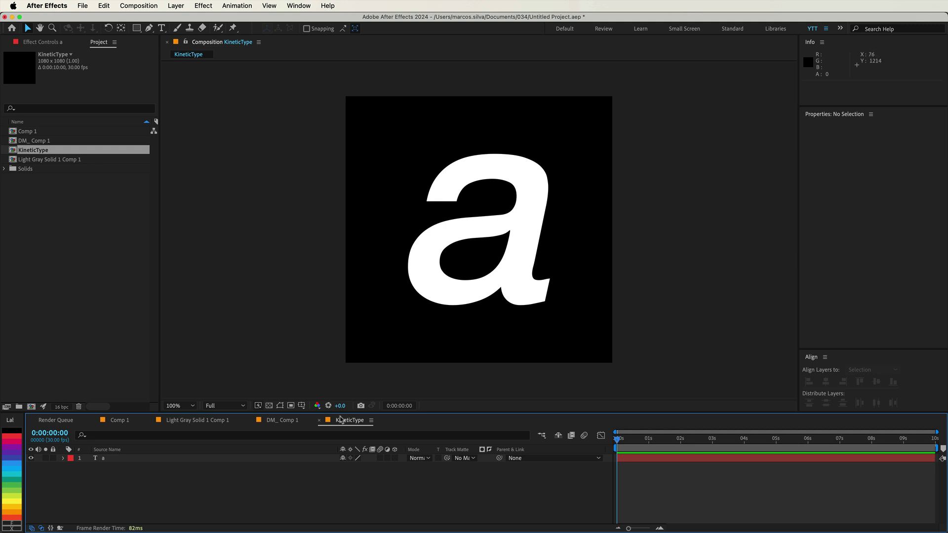
- Add an adjustment layer above the text layer and briefly preview the composition
right_click(194, 490)
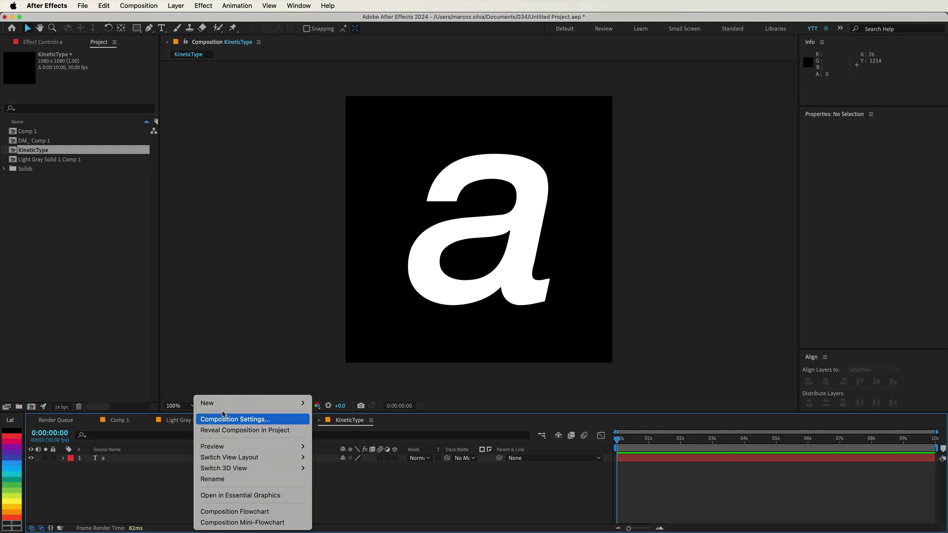
mouse_move(230, 405)
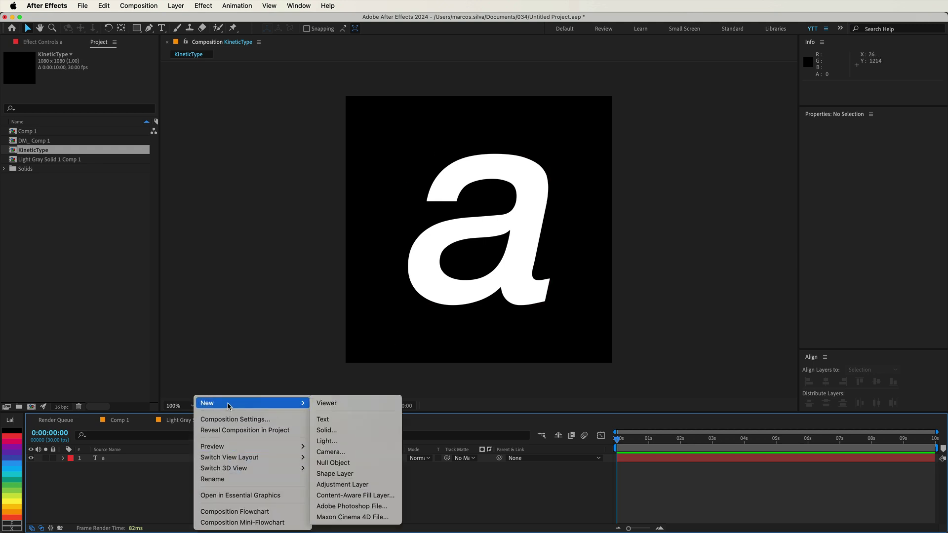
left_click(344, 484)
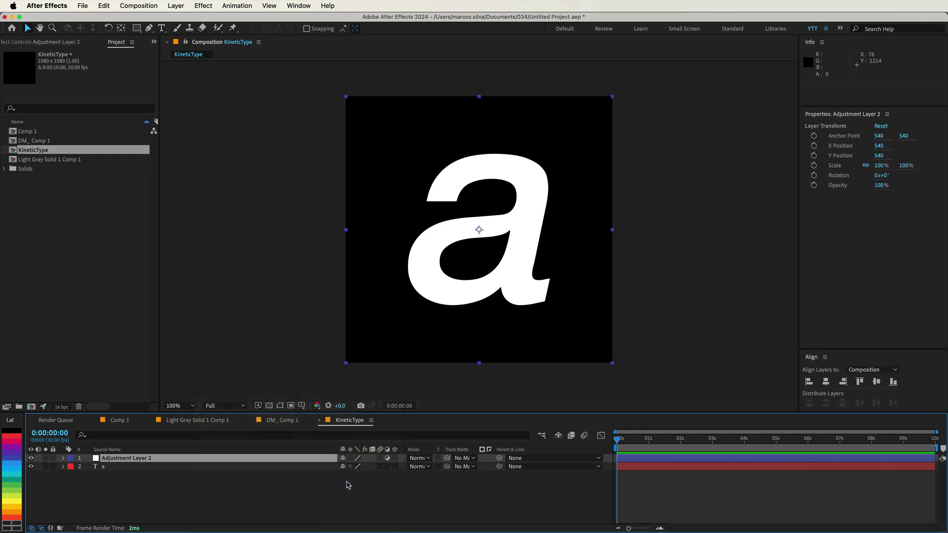
left_click(244, 482)
key("space")
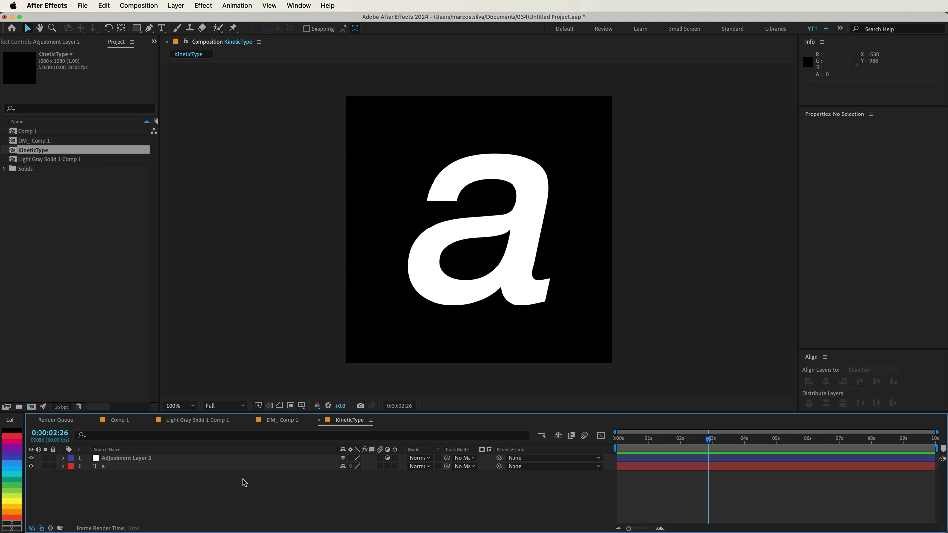
- Apply the Displacement Map effect to the adjustment layer and widen the area showing its settings
left_click(237, 458)
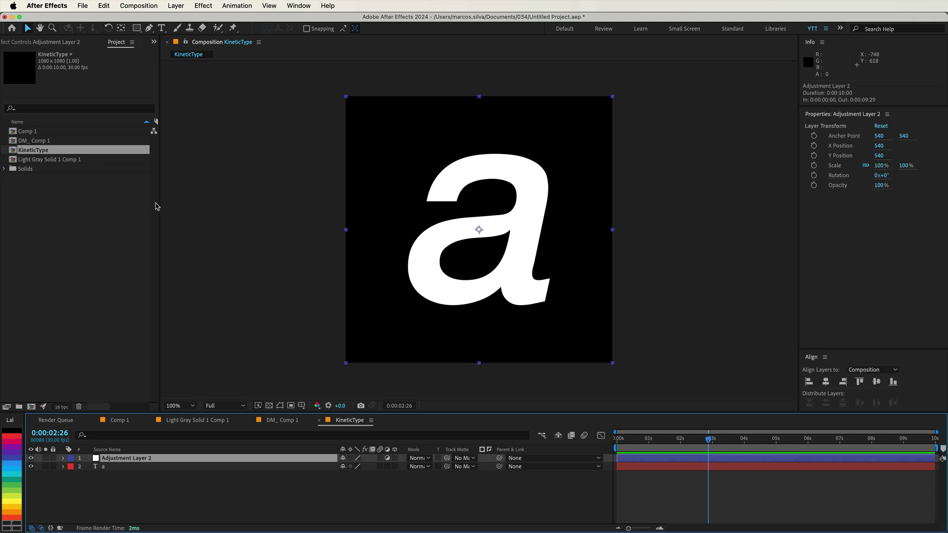
left_click(203, 5)
mouse_move(269, 151)
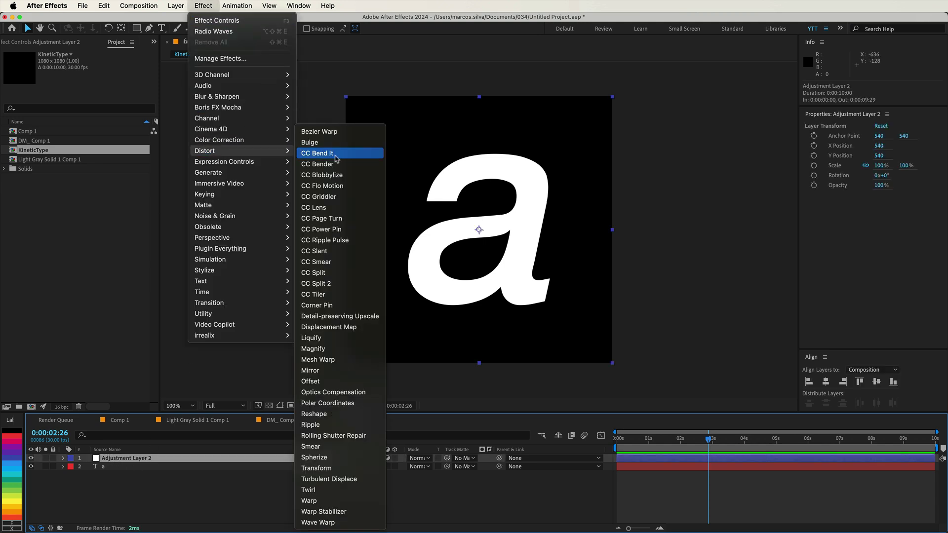
left_click(342, 328)
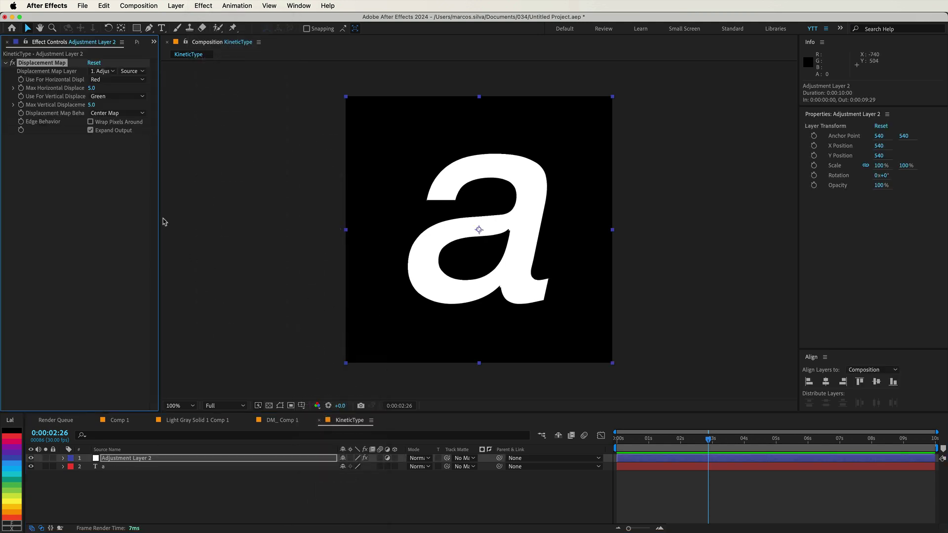
left_click_drag(160, 213, 210, 206)
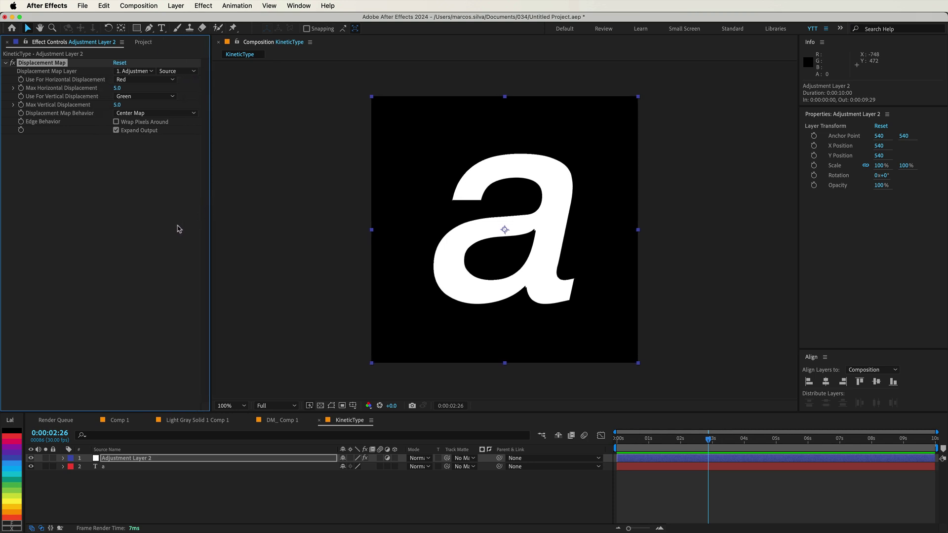
left_click(179, 227)
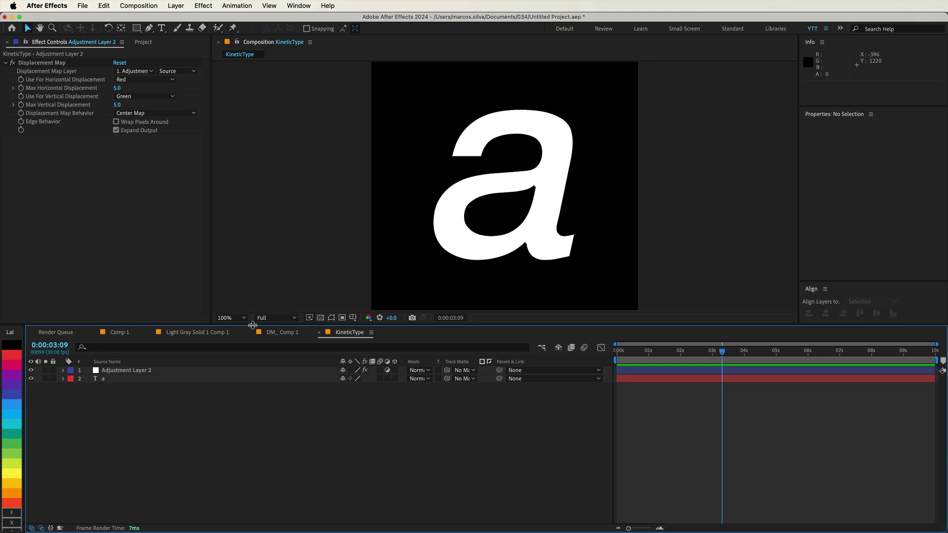
- Create a black solid named DM_Solid, 100 px wide and 1080 px high
left_click_drag(253, 326, 262, 338)
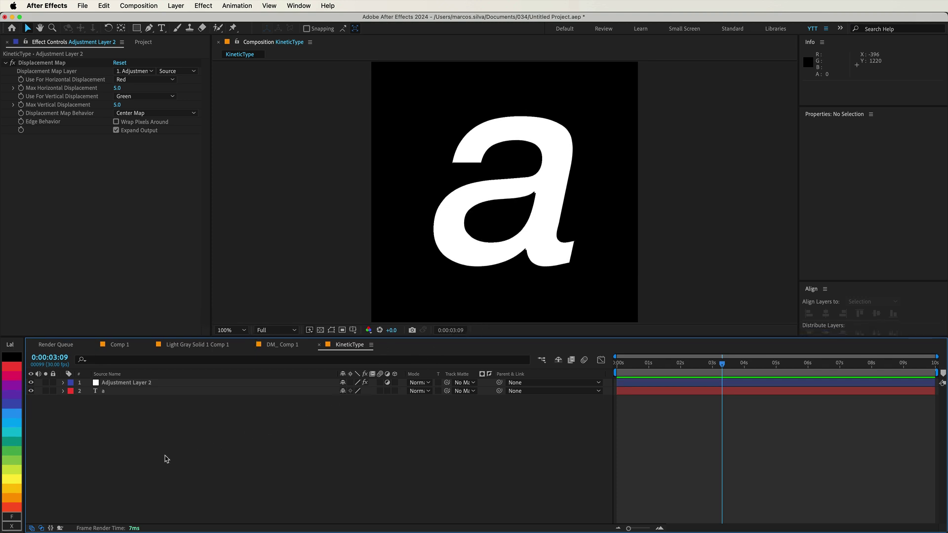
right_click(166, 459)
mouse_move(210, 402)
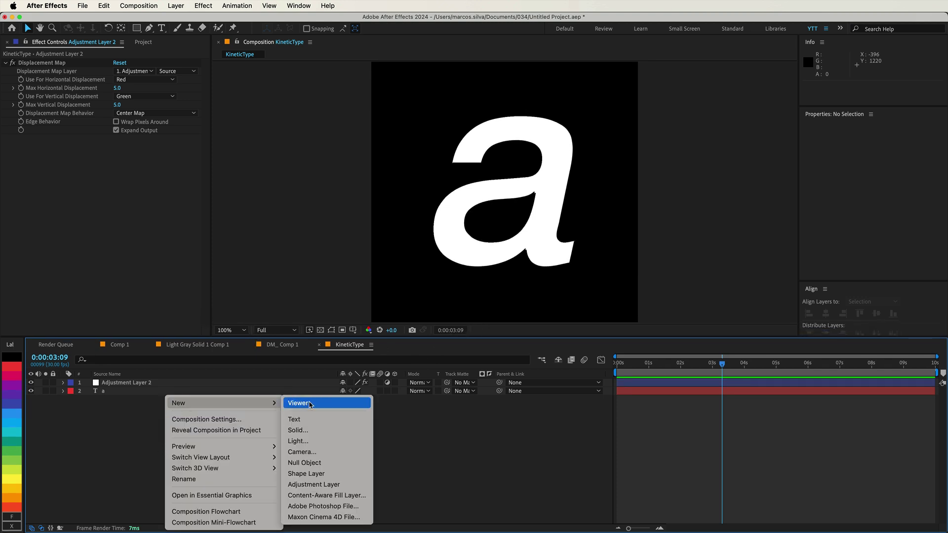
left_click(318, 433)
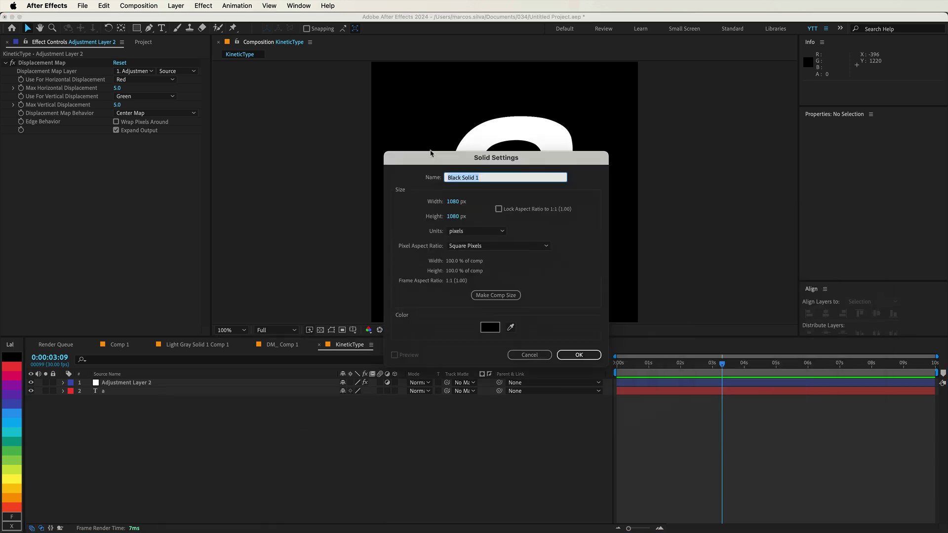
type("DM_Solid")
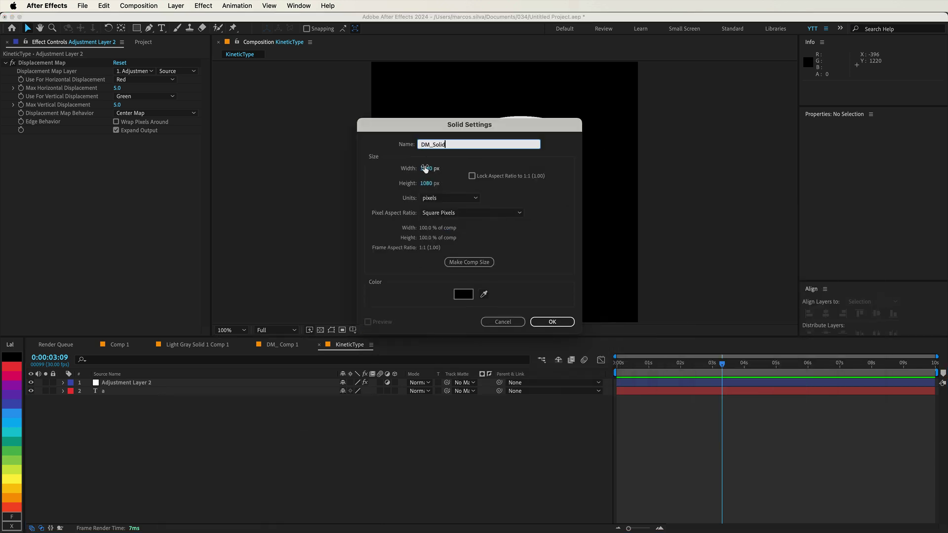
left_click(425, 168)
type("100")
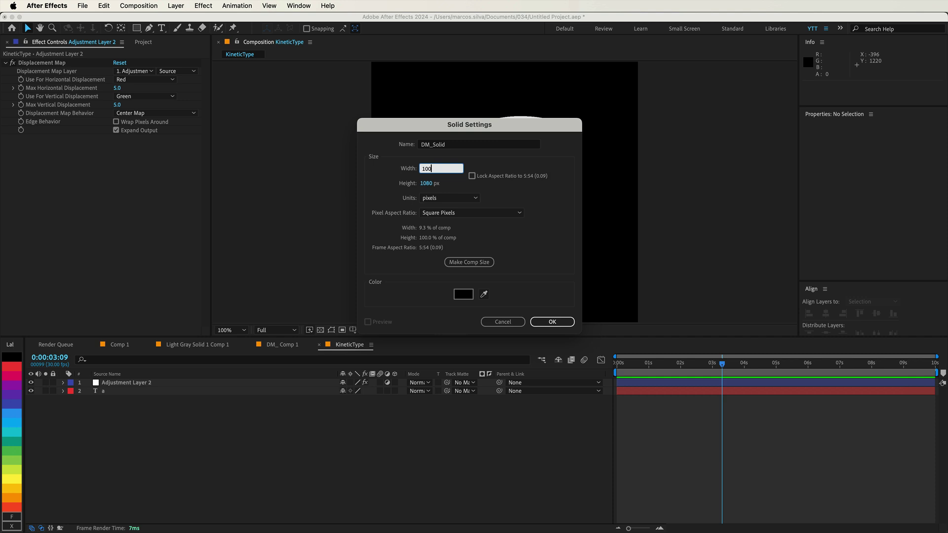
key("Tab")
left_click(546, 206)
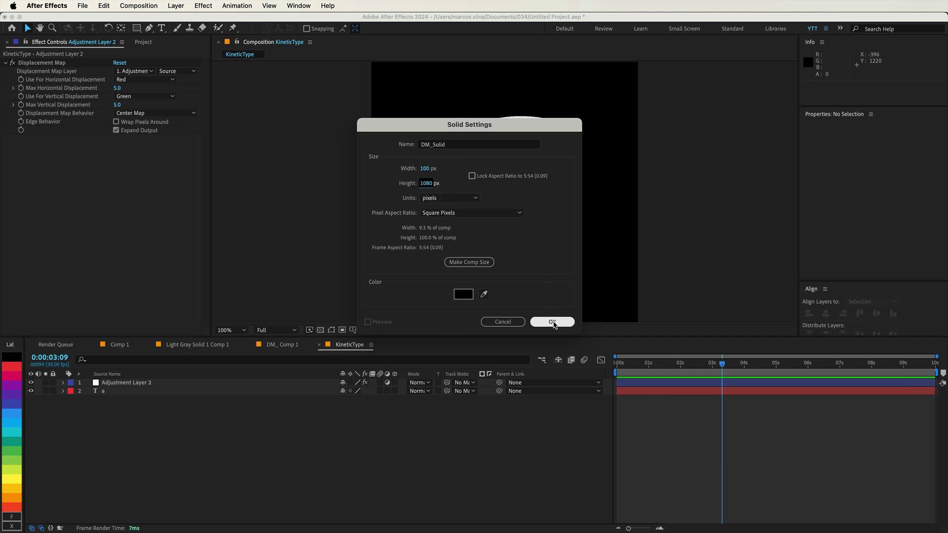
left_click(553, 322)
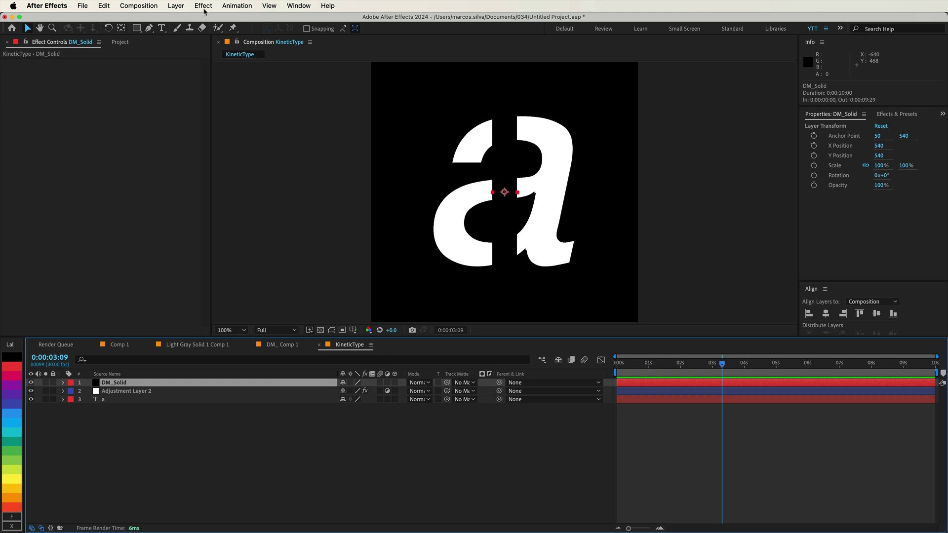
- Apply the Gradient Ramp effect to DM_Solid
left_click(205, 6)
mouse_move(280, 177)
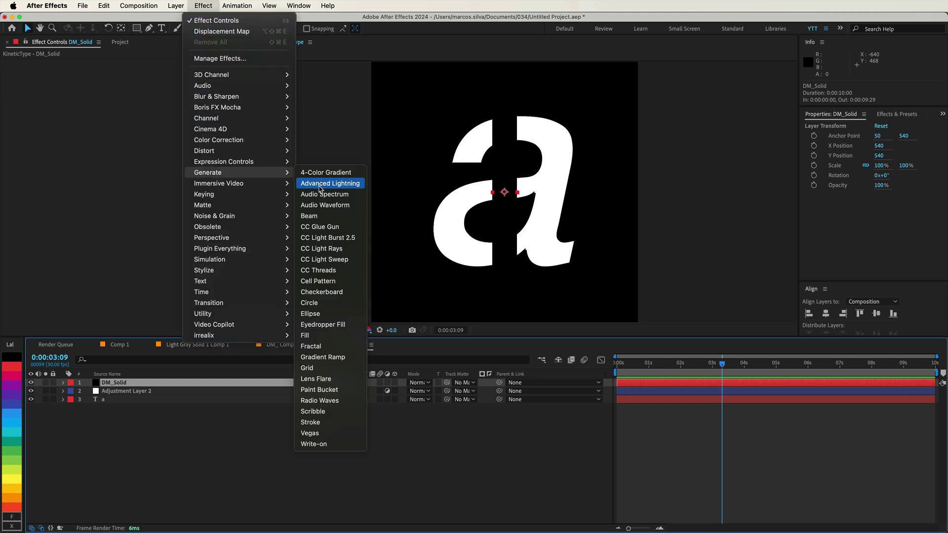
left_click(337, 358)
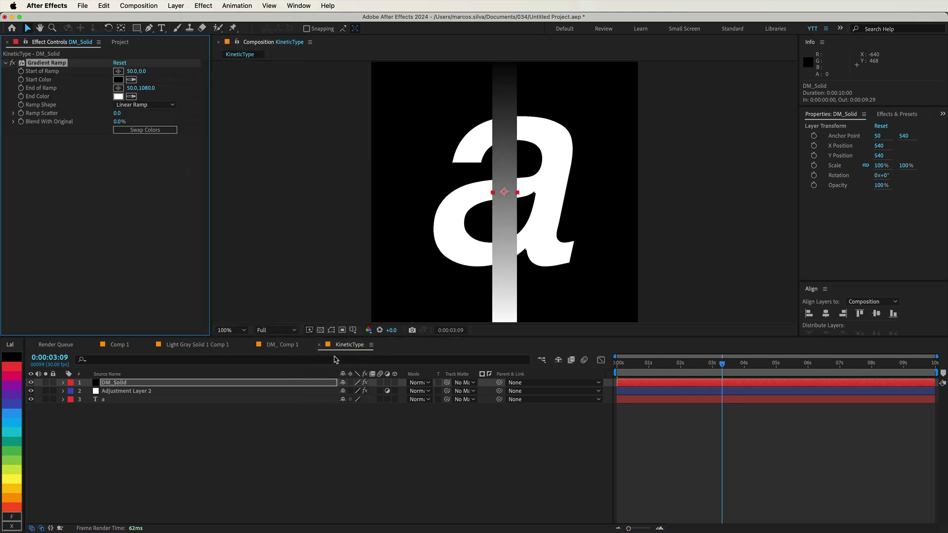
- Run DM_Solid's gradient horizontally, with the ramp start at 0,538 and the ramp end at 114,538
left_click(118, 71)
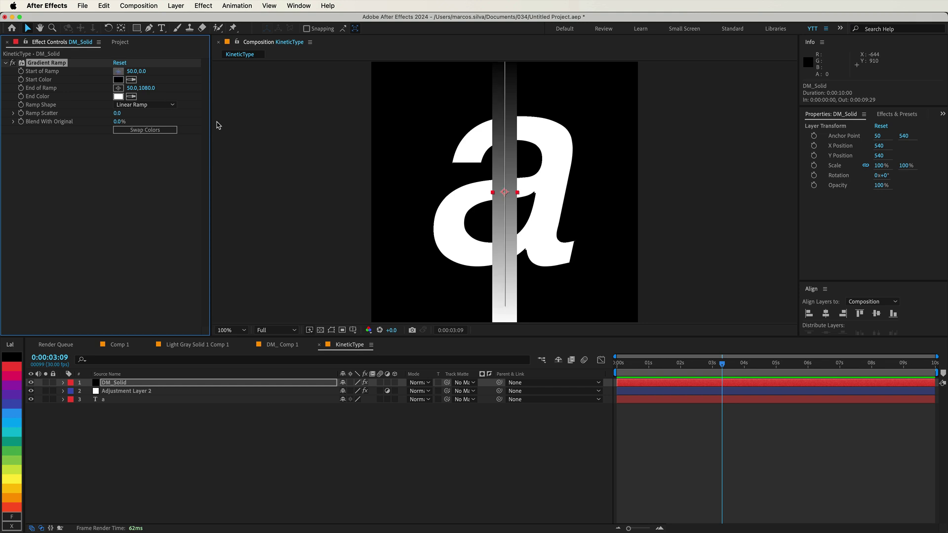
left_click(492, 192)
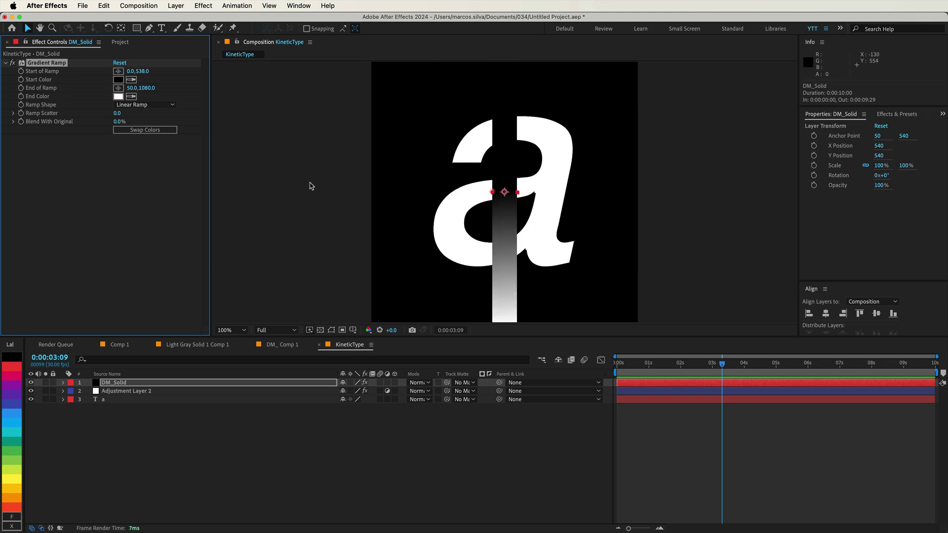
left_click(118, 88)
left_click(517, 192)
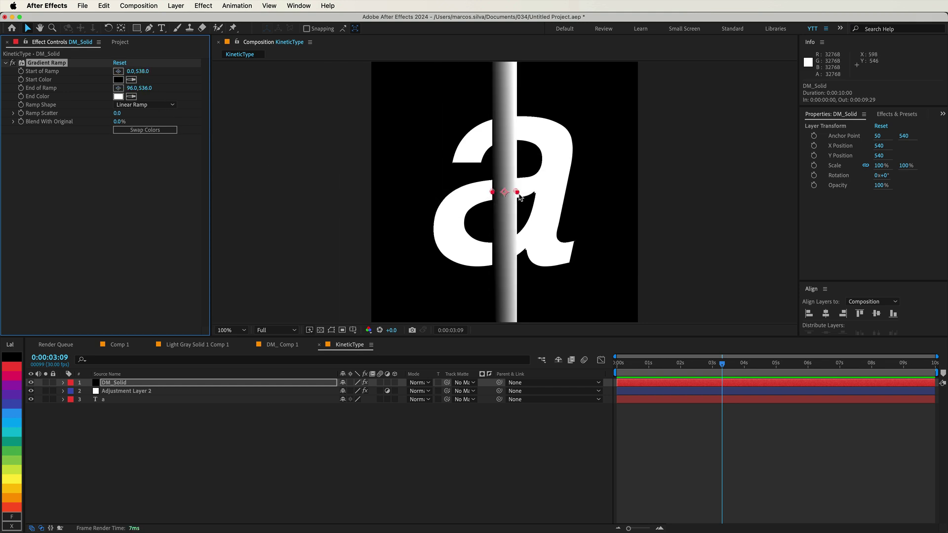
left_click_drag(518, 193, 521, 194)
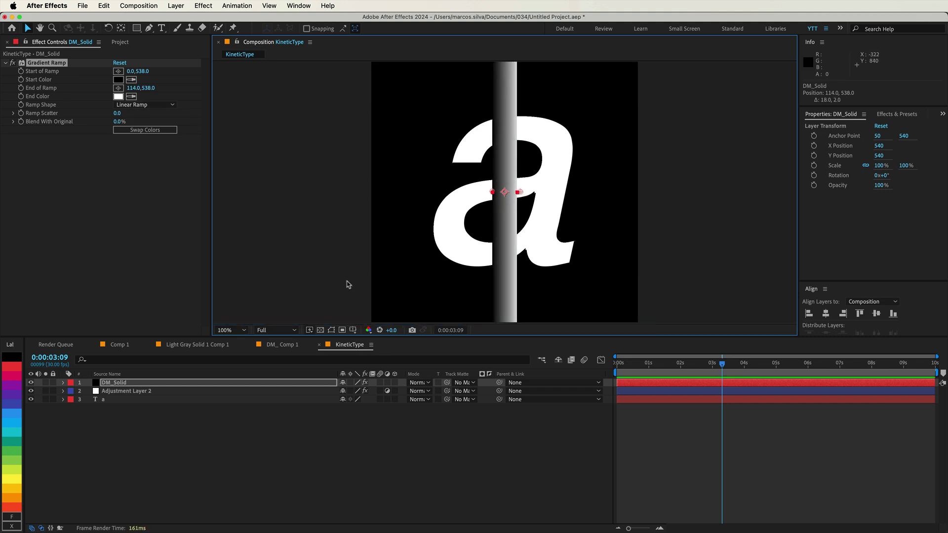
left_click(121, 419)
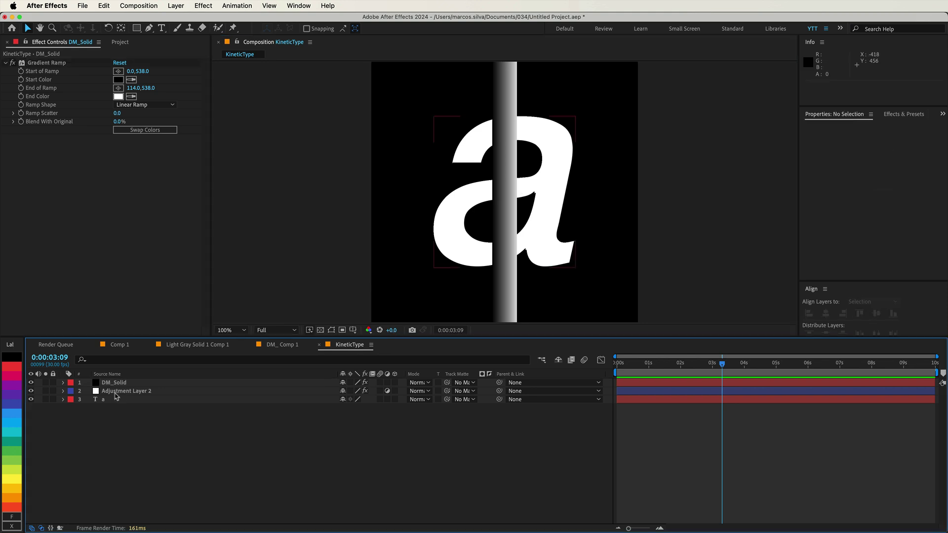
- Apply the Motion Tile effect to DM_Solid and set its output width to 1130 so the strips fill the frame
left_click(116, 384)
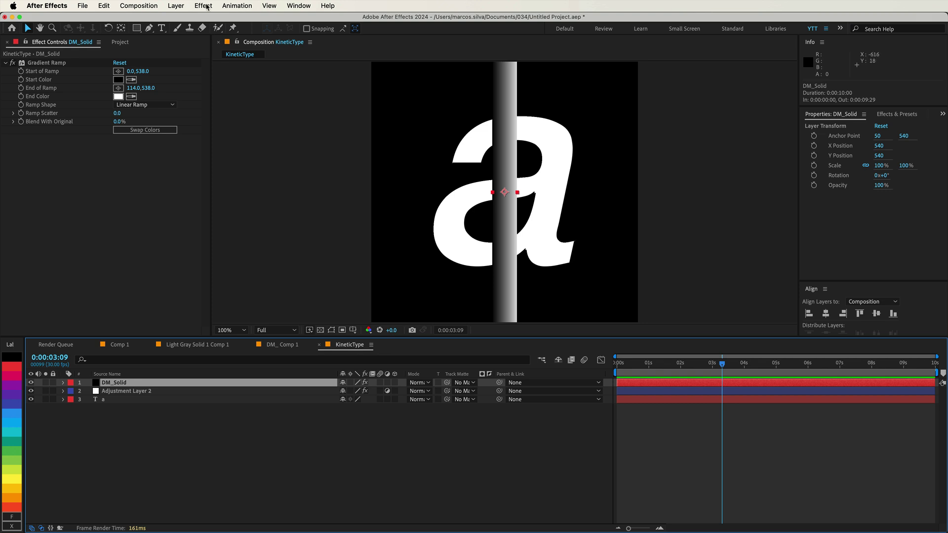
left_click(204, 5)
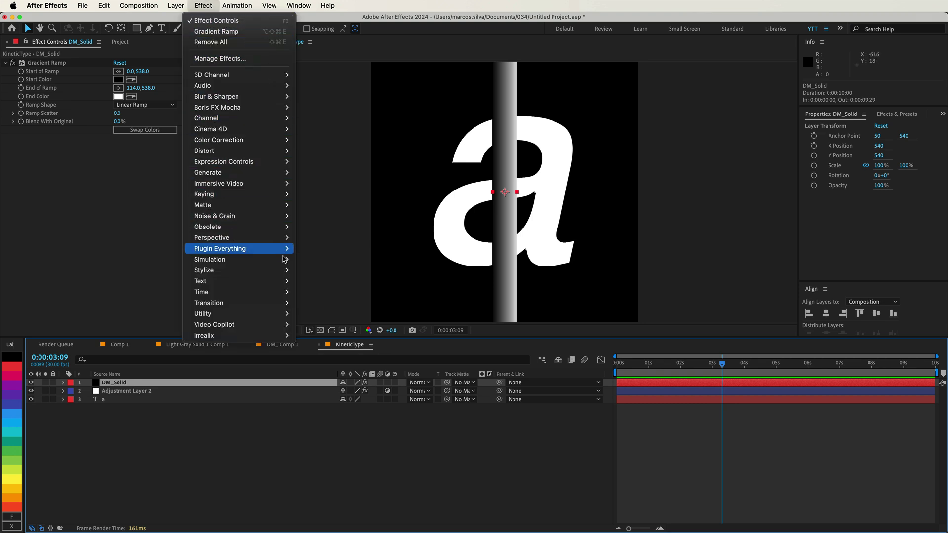
mouse_move(284, 270)
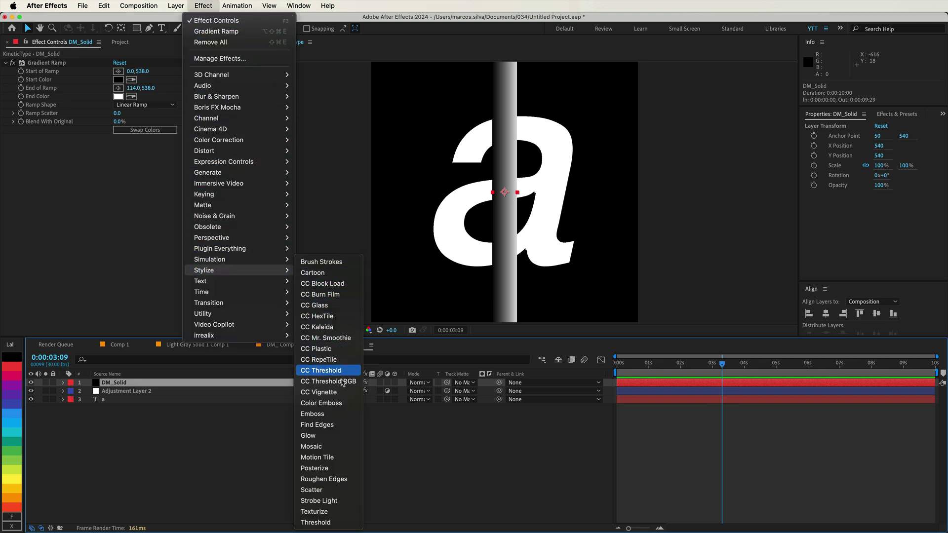
left_click(341, 458)
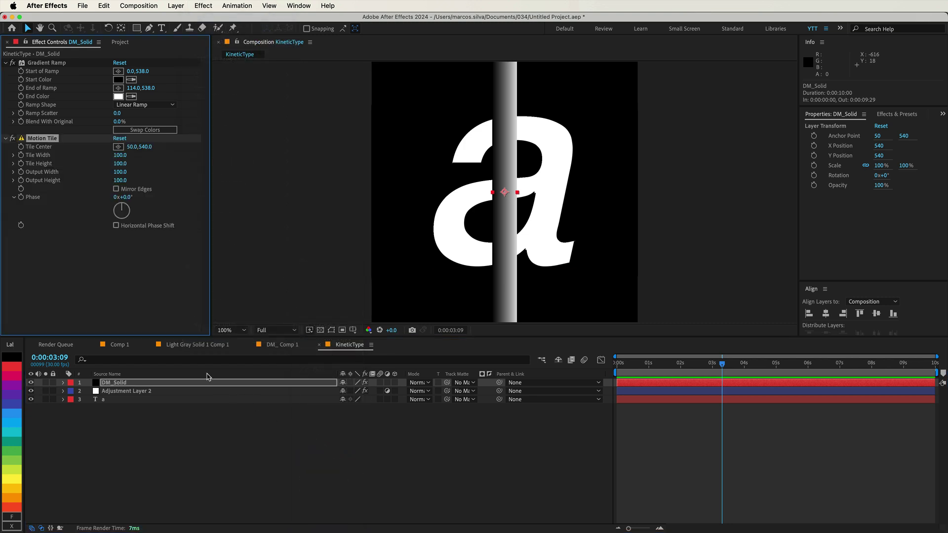
left_click_drag(118, 174, 176, 181)
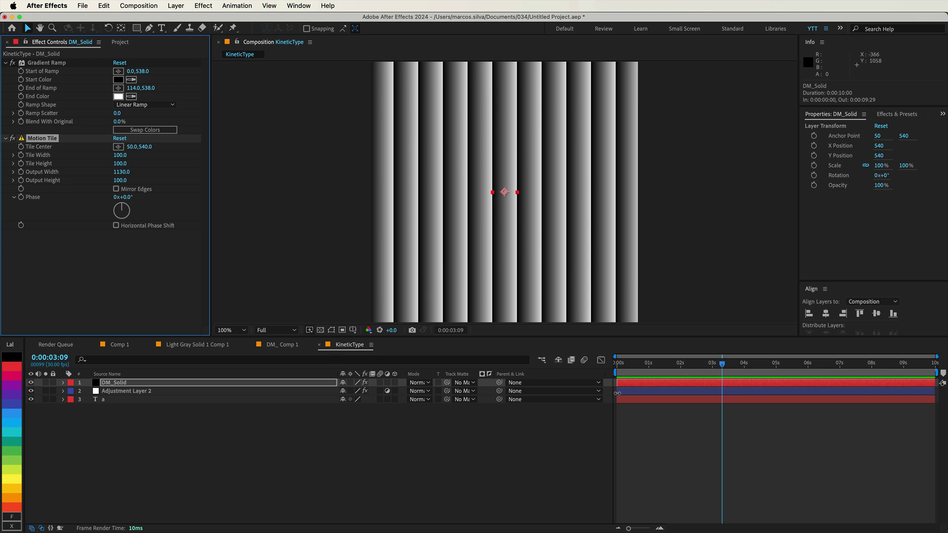
- Keyframe Motion Tile's Tile Center at the first frame with a horizontal value of 0
left_click_drag(645, 367, 615, 369)
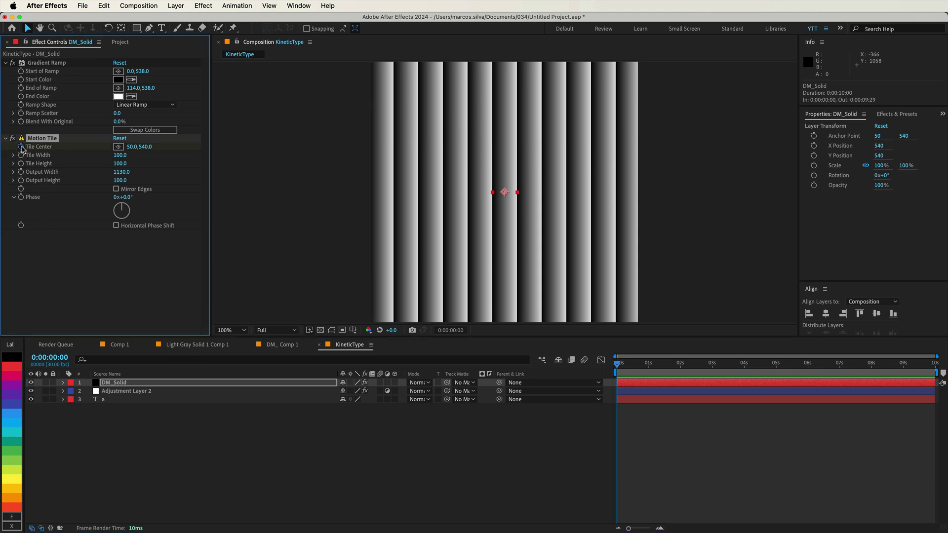
left_click(130, 146)
type("0")
key("Return")
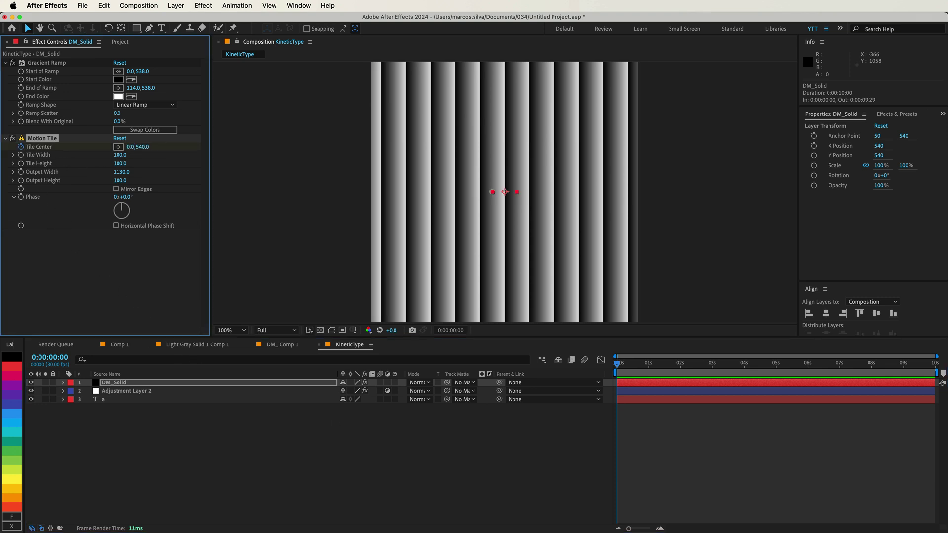
- Keyframe a much larger horizontal Tile Center value at the composition's last frame
left_click_drag(621, 368, 936, 365)
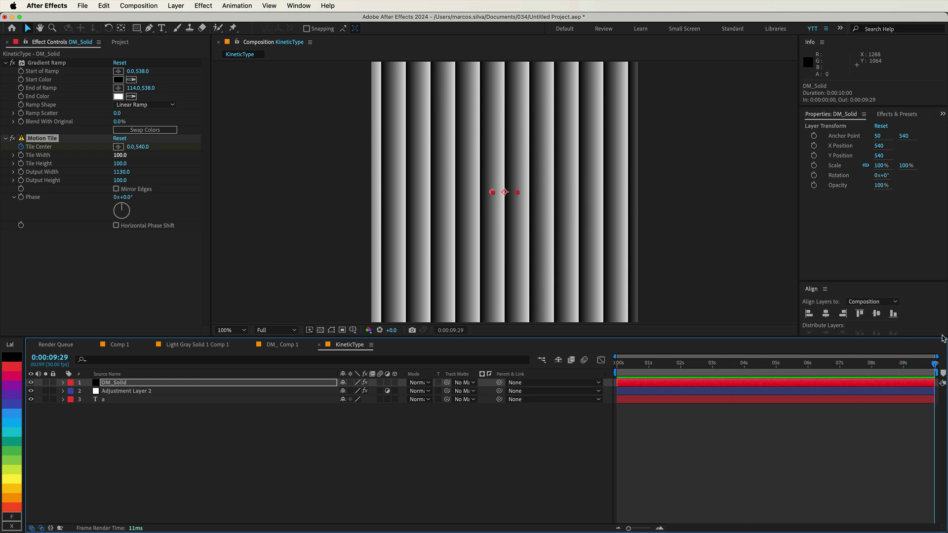
left_click(131, 146)
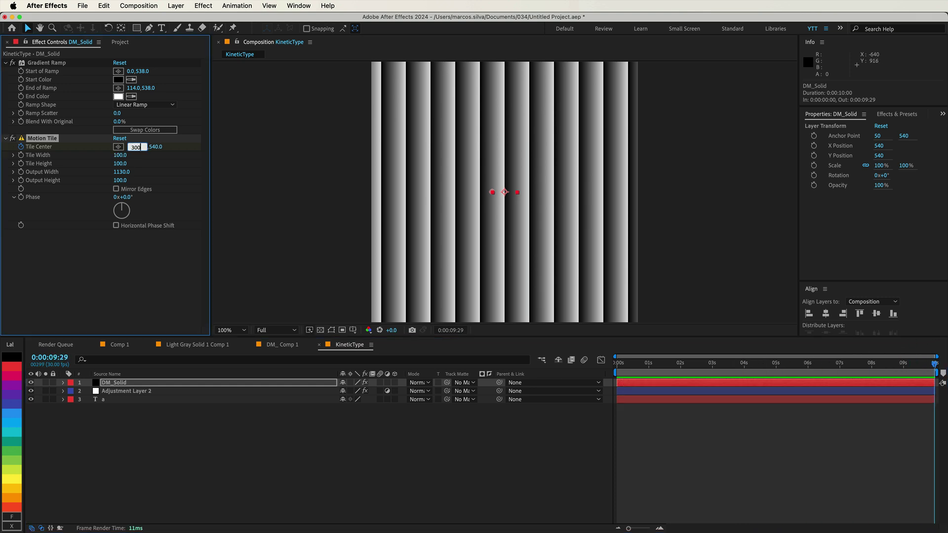
key("Escape")
- Preview the motion of the tiled gradient strips from the start of the composition
key("space")
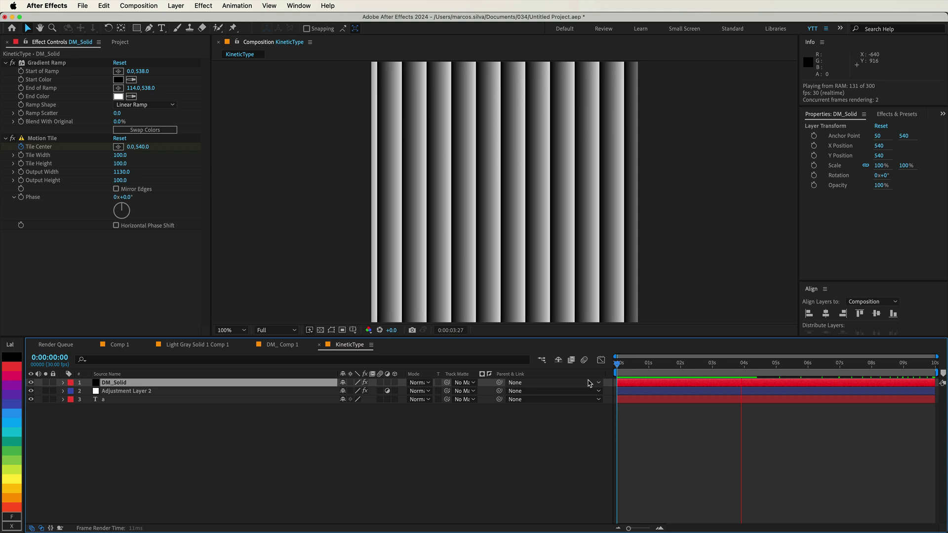
key("space")
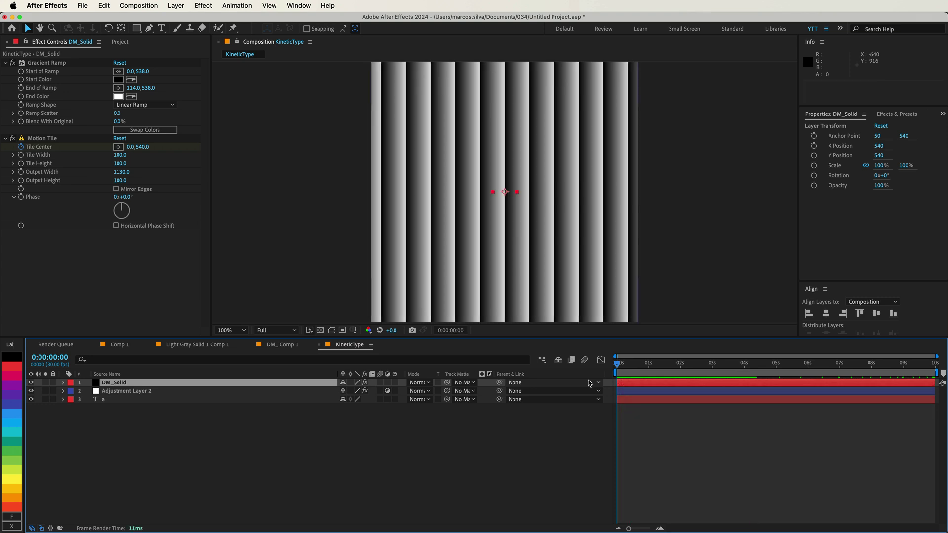
left_click(638, 439)
key("space")
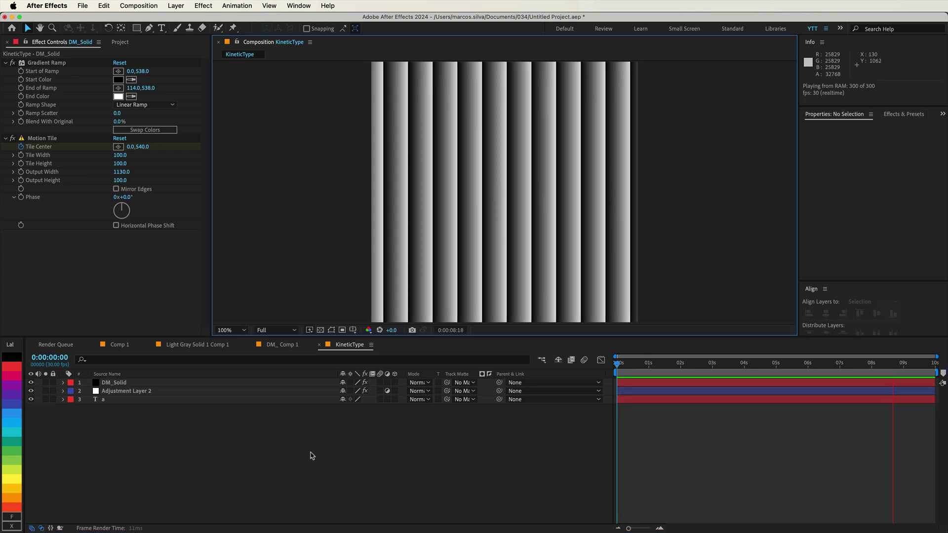
key("space")
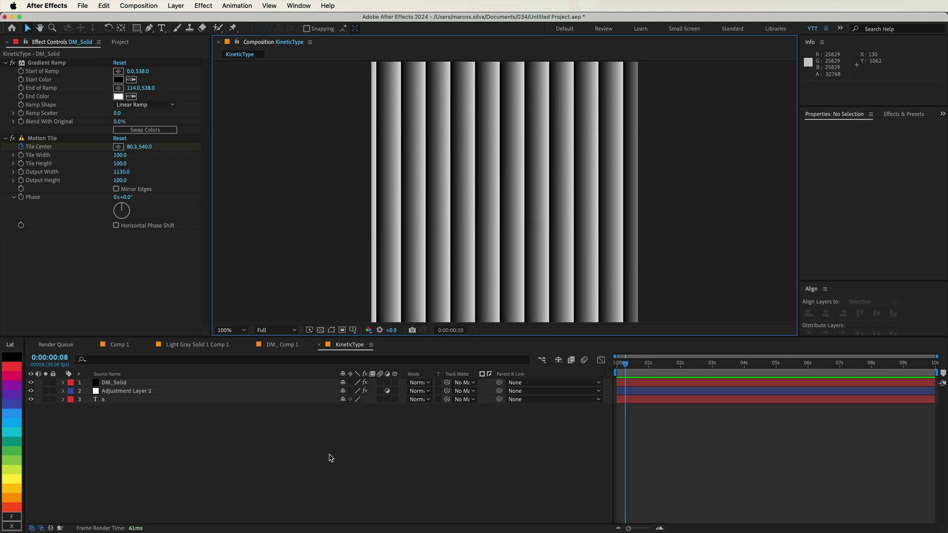
- Pre-compose DM_Solid as DisplacementMap, moving all attributes into the new composition
left_click(165, 385)
right_click(162, 385)
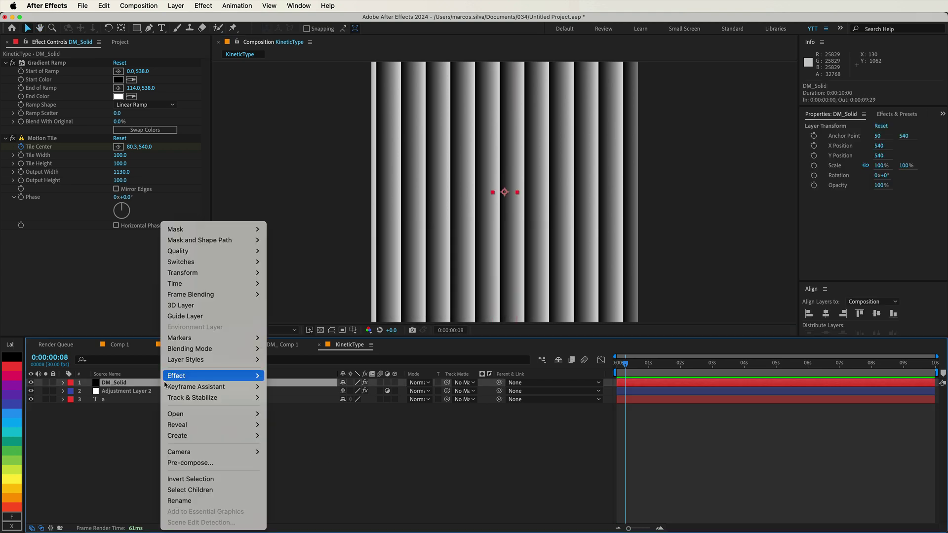
left_click(245, 463)
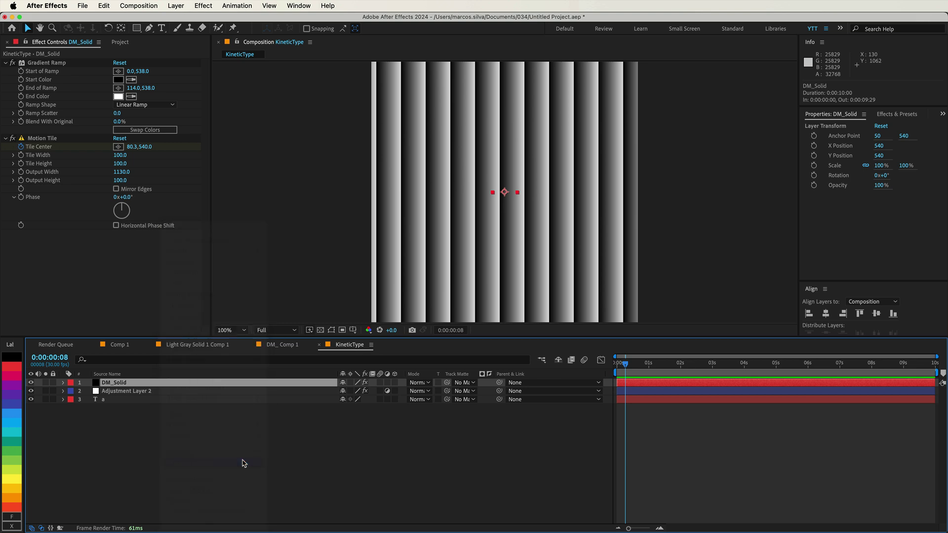
type("DisplacementMap")
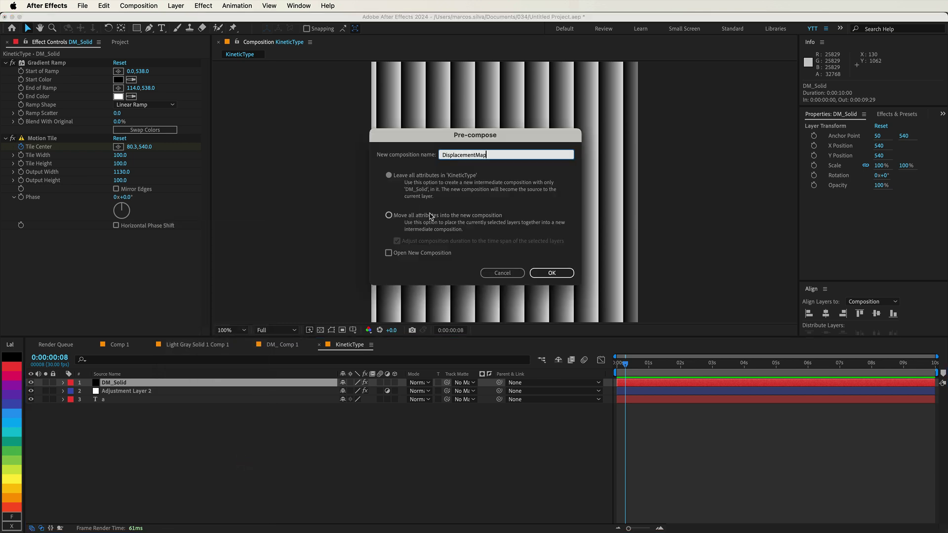
left_click(431, 216)
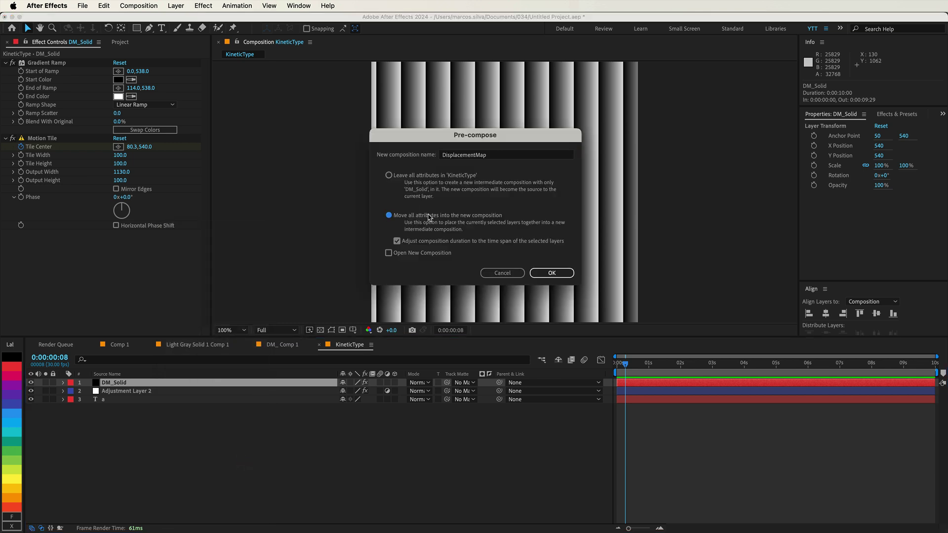
left_click(565, 275)
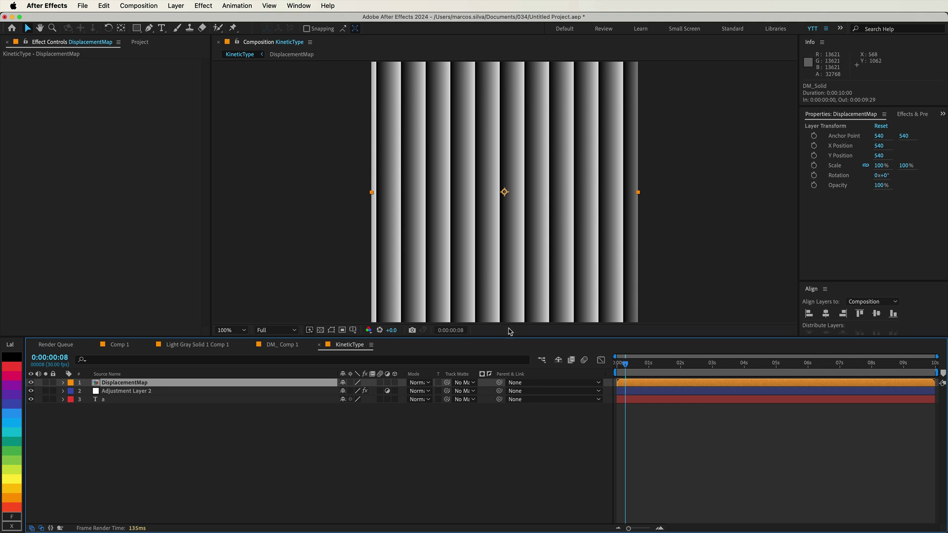
- Hide the DisplacementMap layer and assign it as the adjustment layer's displacement map layer
left_click(32, 383)
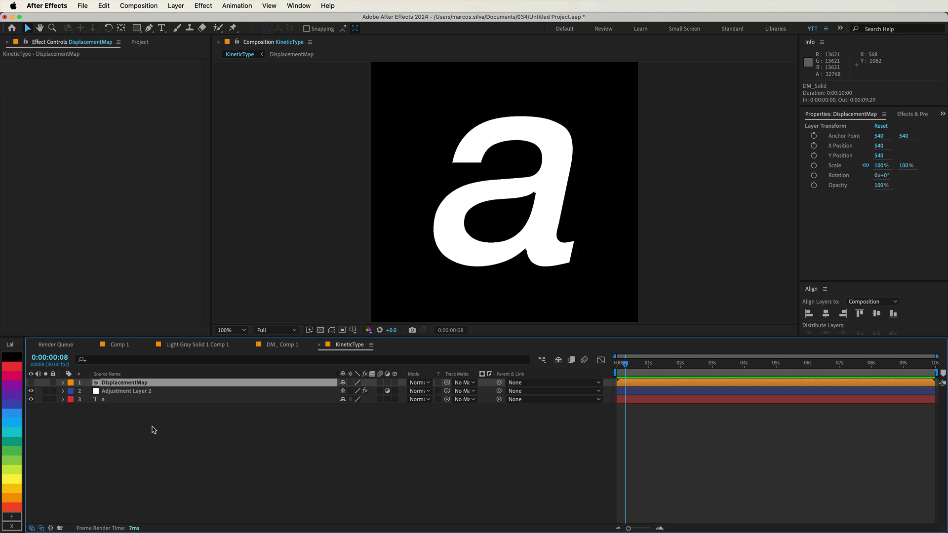
key("Home")
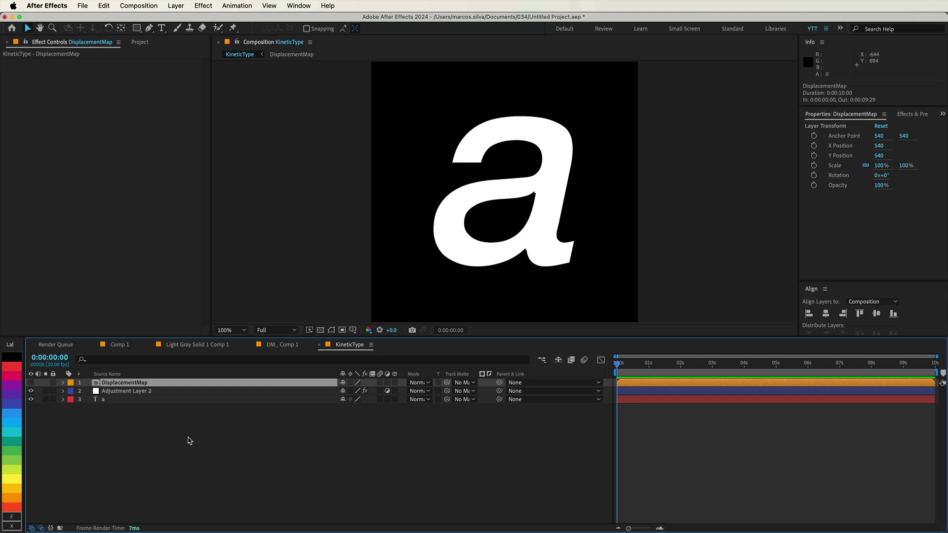
left_click(146, 391)
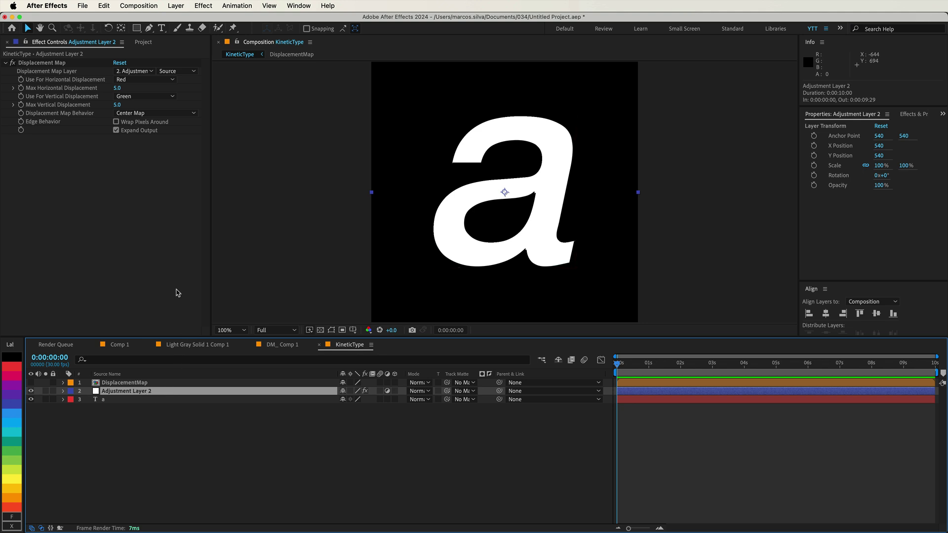
left_click(132, 72)
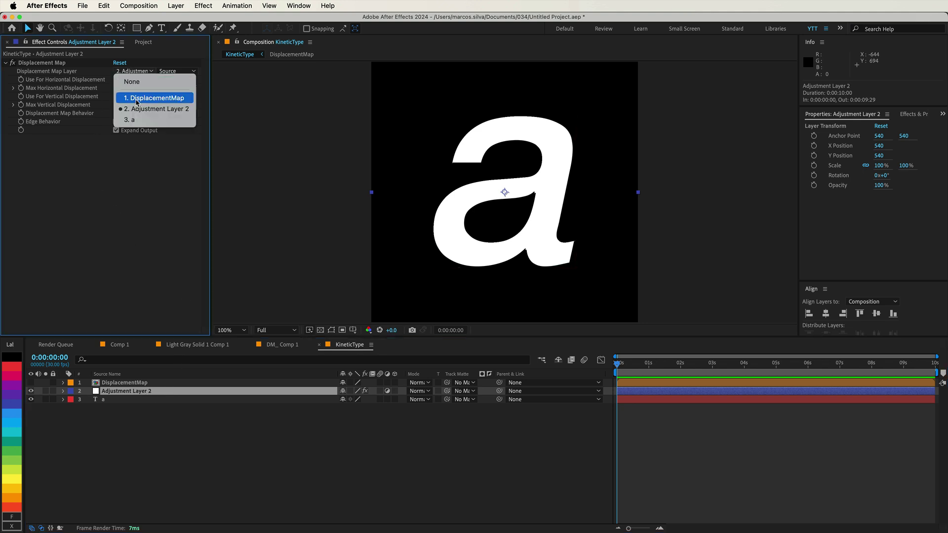
left_click(137, 99)
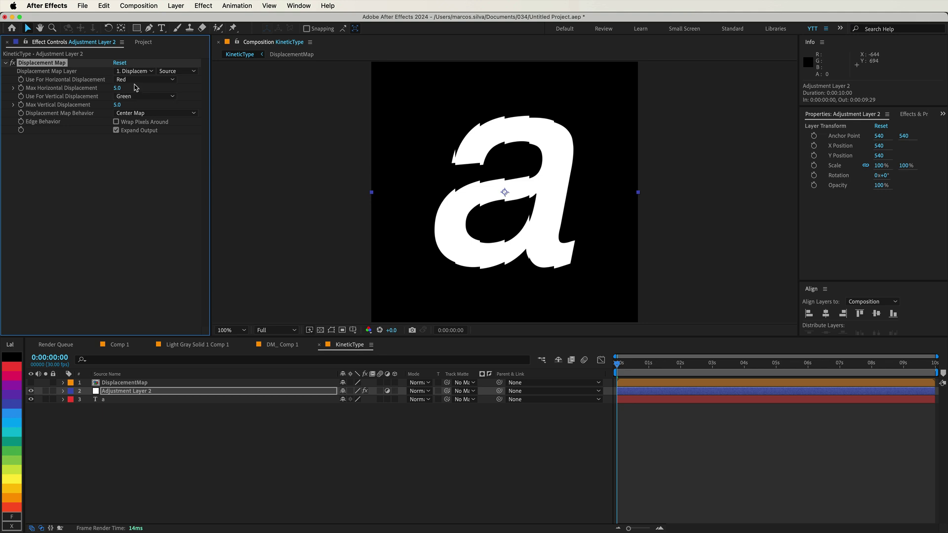
- Drive the horizontal displacement by Luminance and set its maximum to 40
left_click(136, 80)
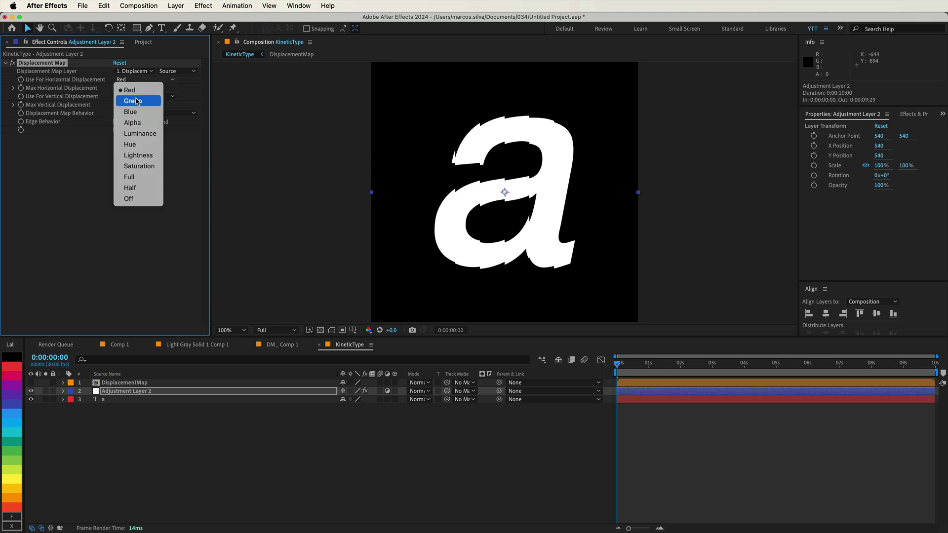
left_click(140, 135)
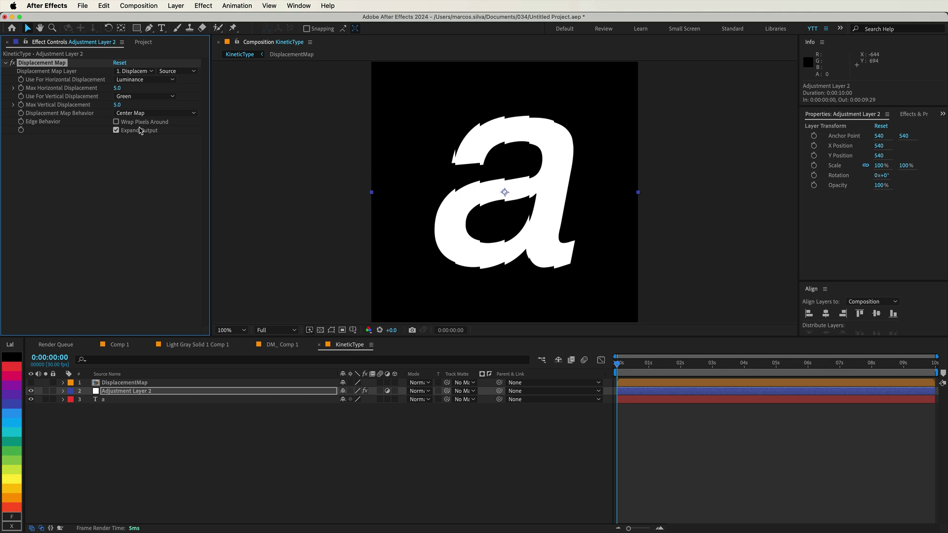
left_click(119, 88)
type("40")
key("Return")
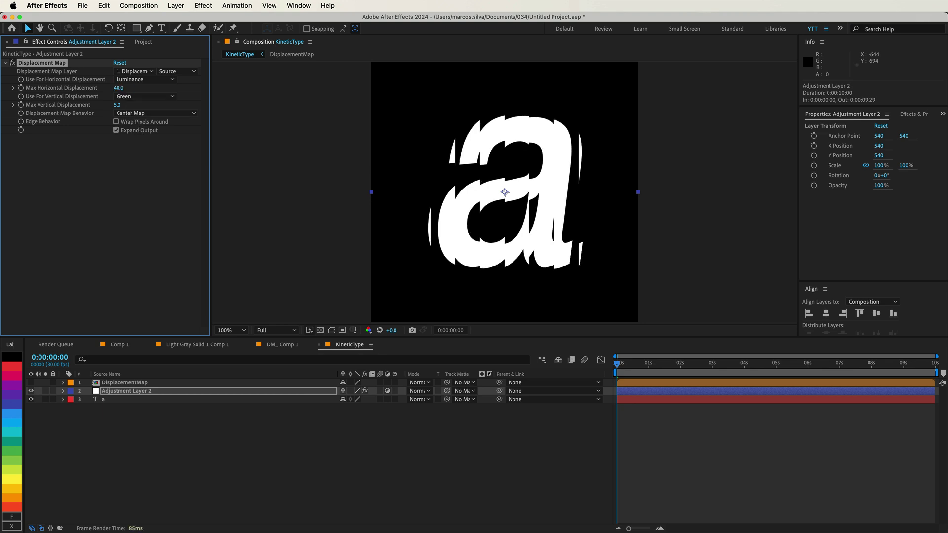
- Turn the vertical displacement source off, set its maximum to 0, and preview the distorted letter
left_click(154, 100)
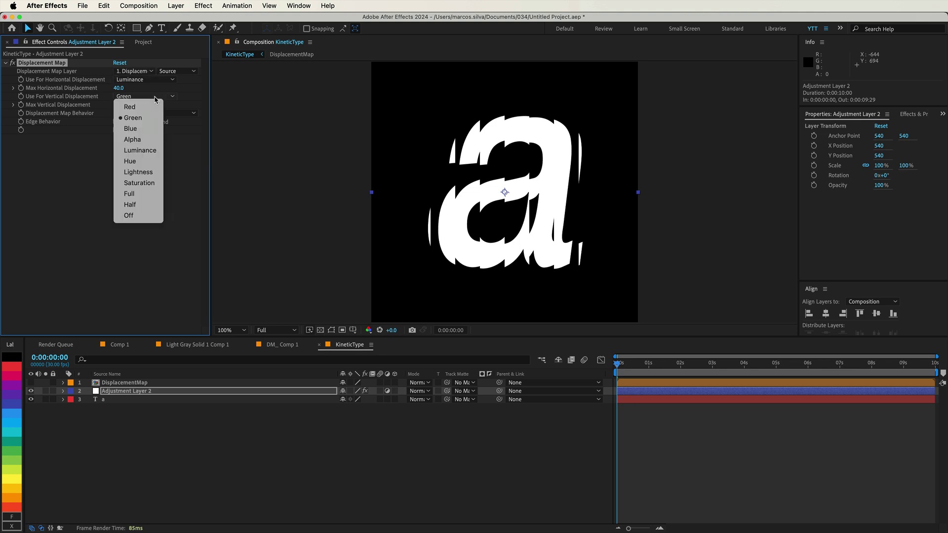
left_click(149, 216)
left_click(118, 105)
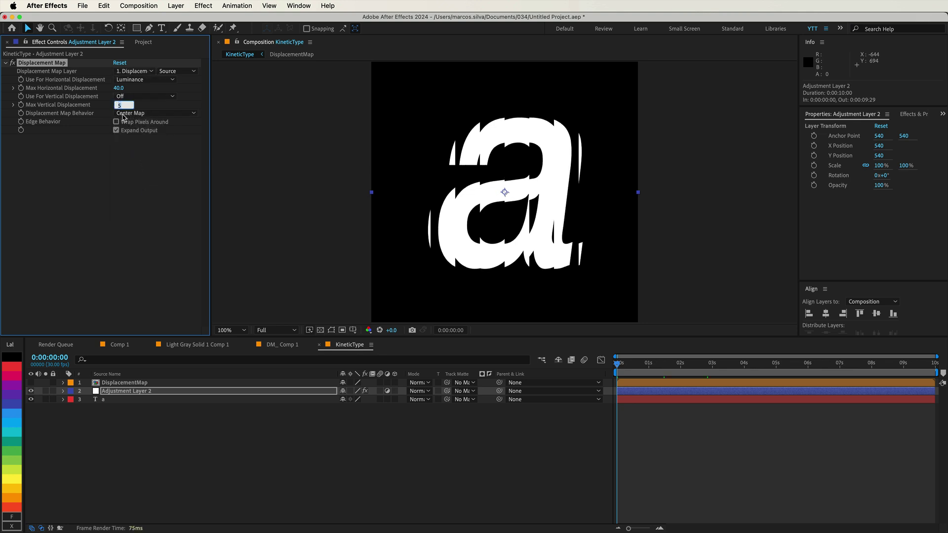
left_click(640, 429)
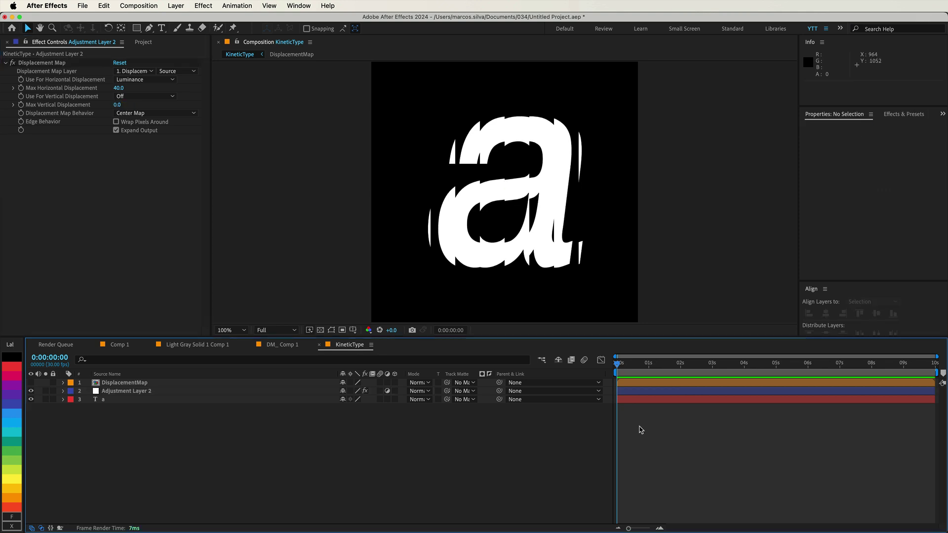
key("space")
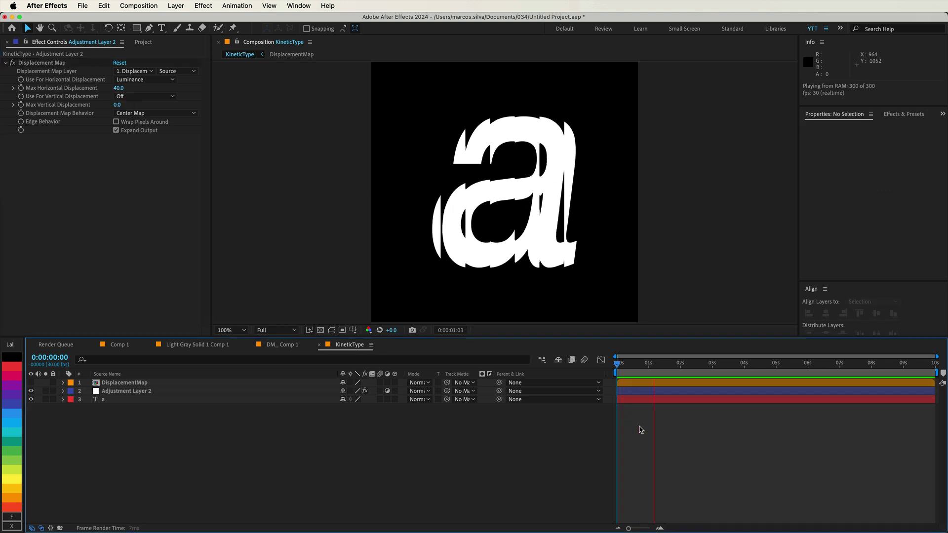